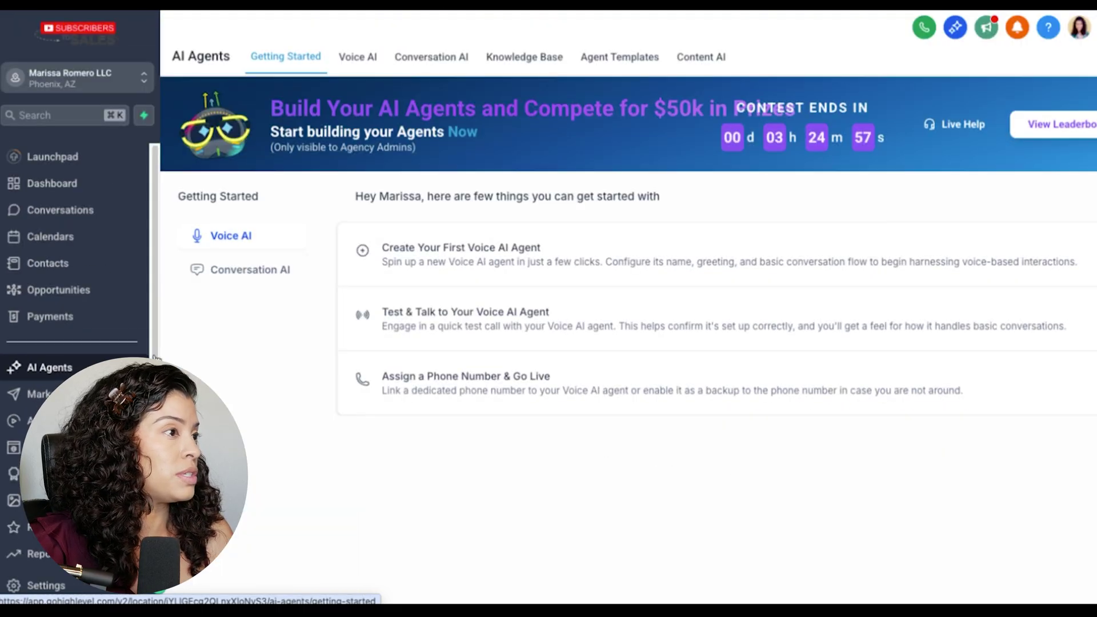
Create a new Conversation AI agent using the General Q&A bot type.
left_click(245, 272)
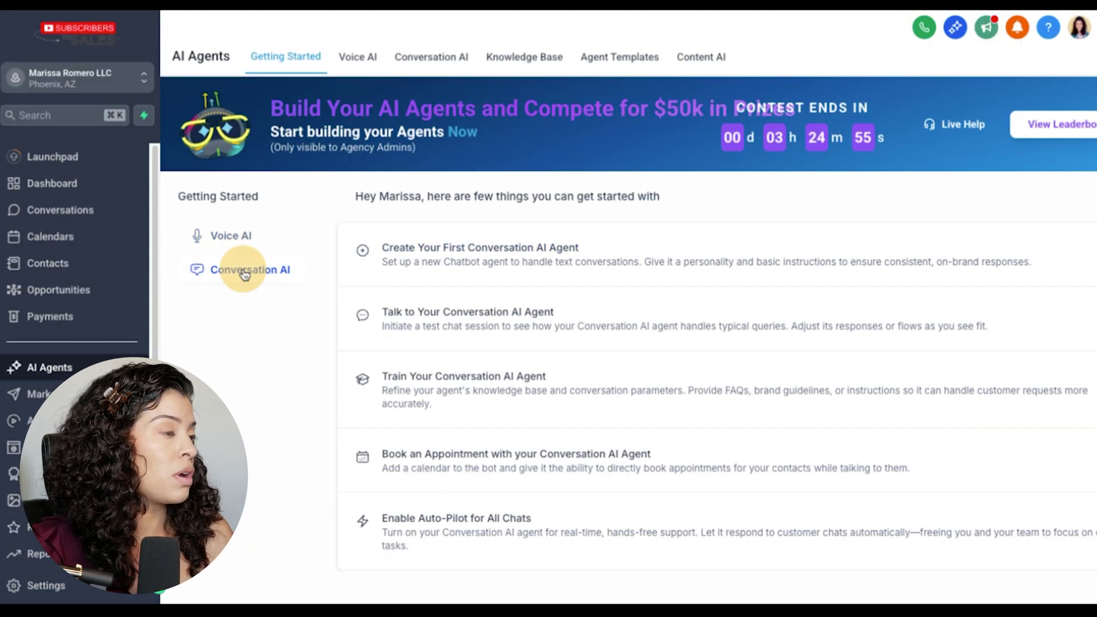
left_click(420, 252)
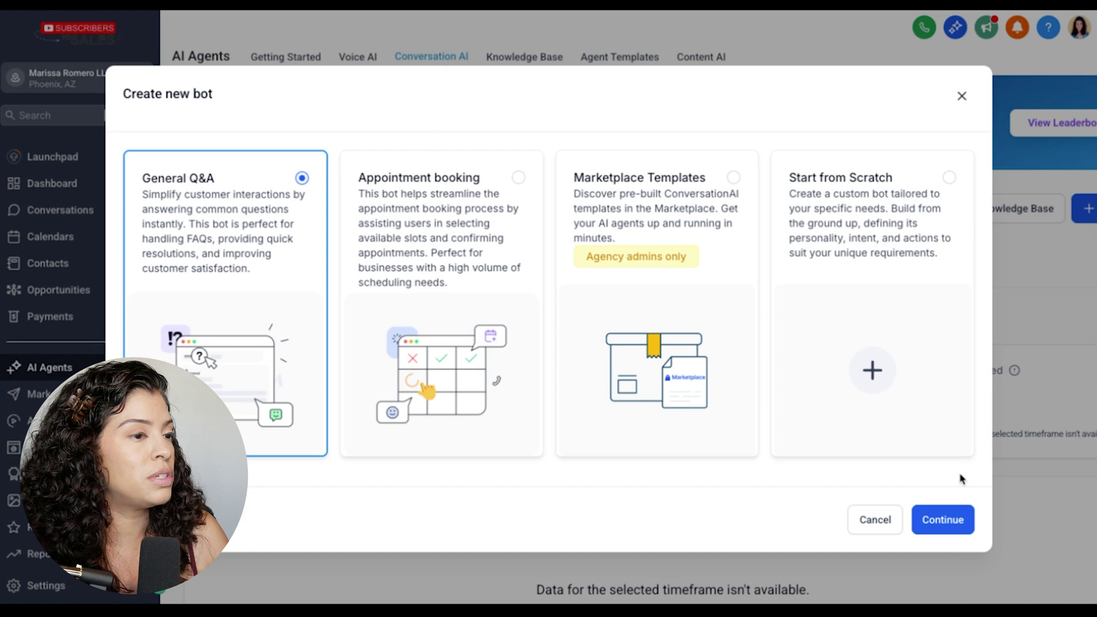
left_click(949, 520)
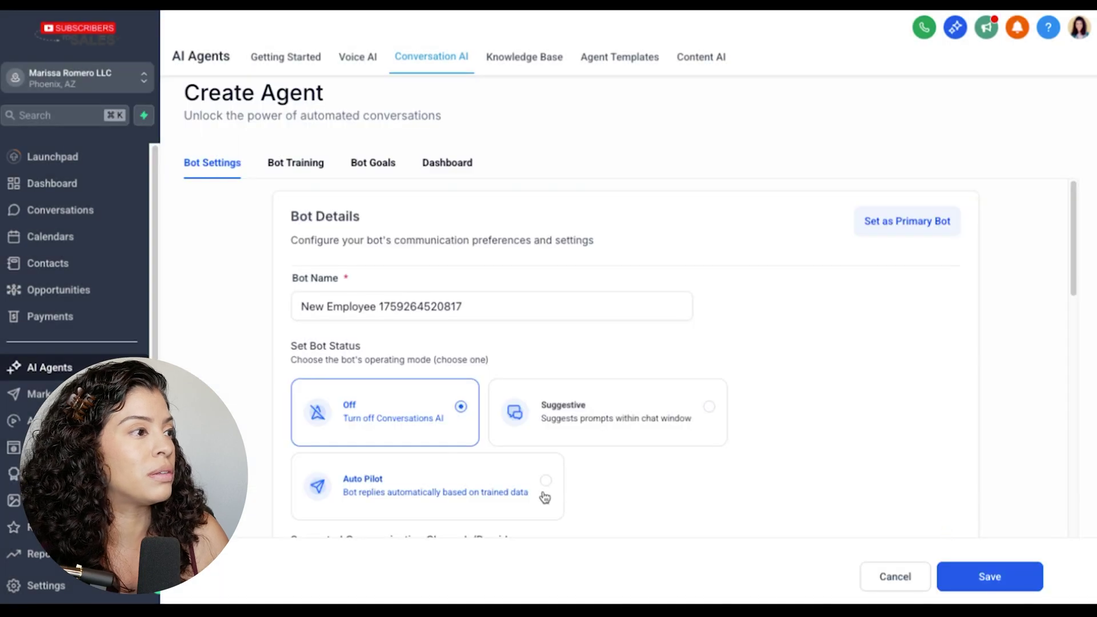
Name the bot "Nathan AI Agent".
left_click(414, 303)
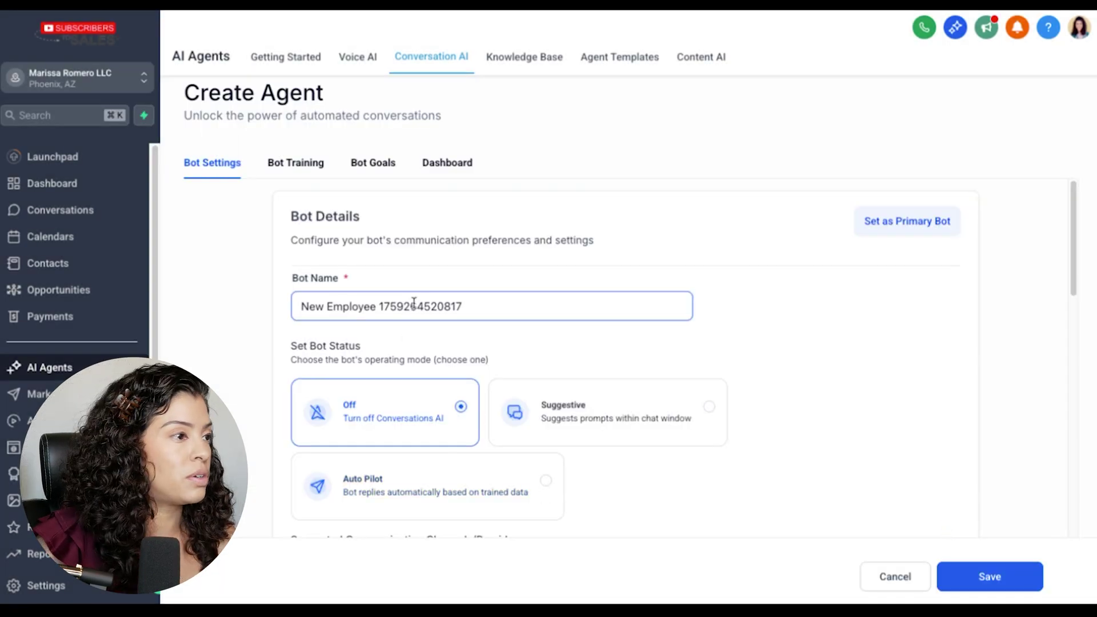
triple_click(414, 303)
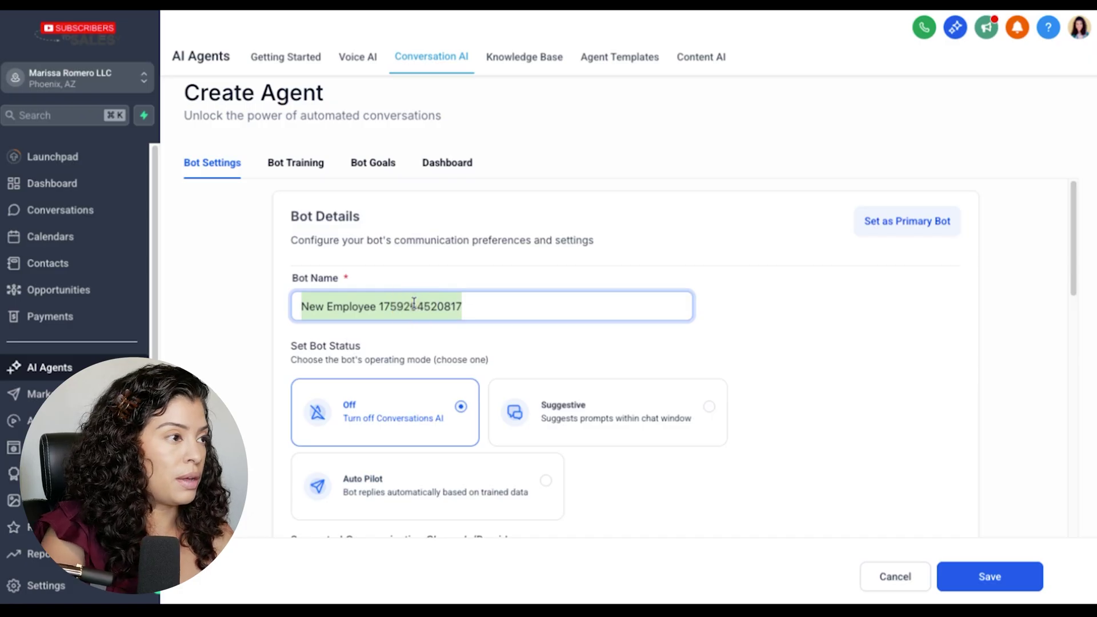
type("Nathan AI A")
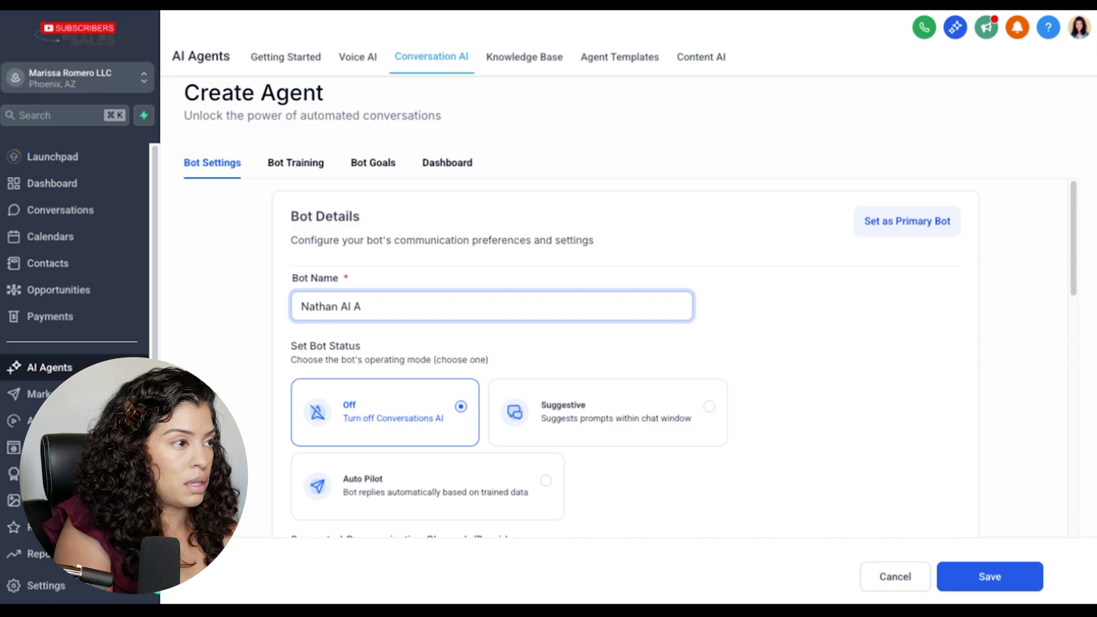
type("gent")
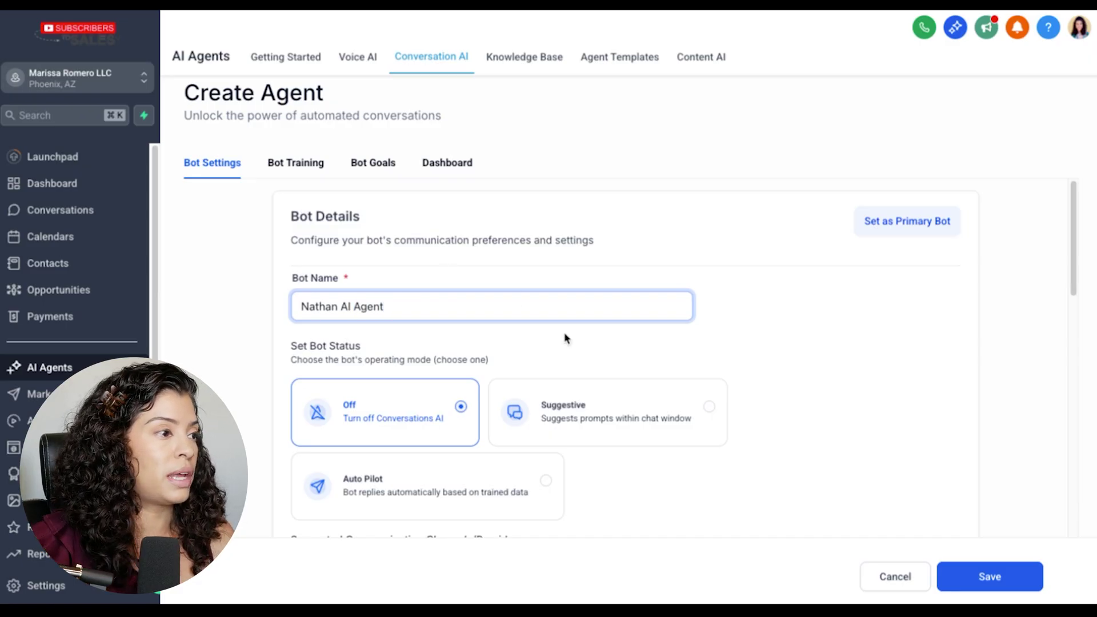
Remove Facebook, Chat Widget (SMS chat), Live Chat, WhatsApp and Instagram from the bot's supported channels, keeping only SMS.
scroll(590, 406, "down", 2)
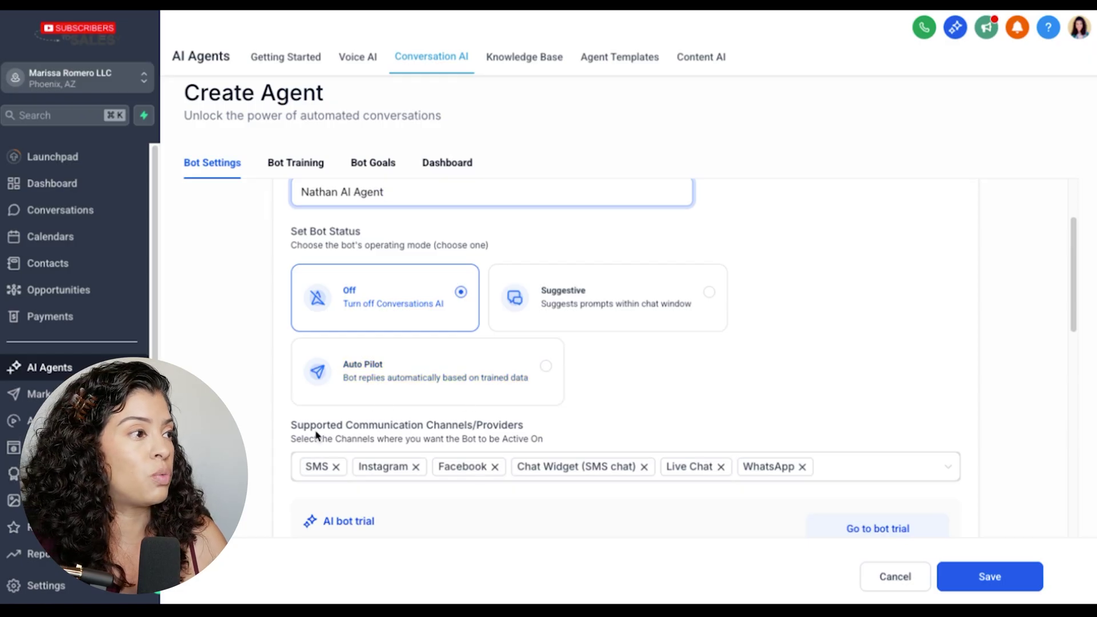
scroll(673, 403, "down", 3)
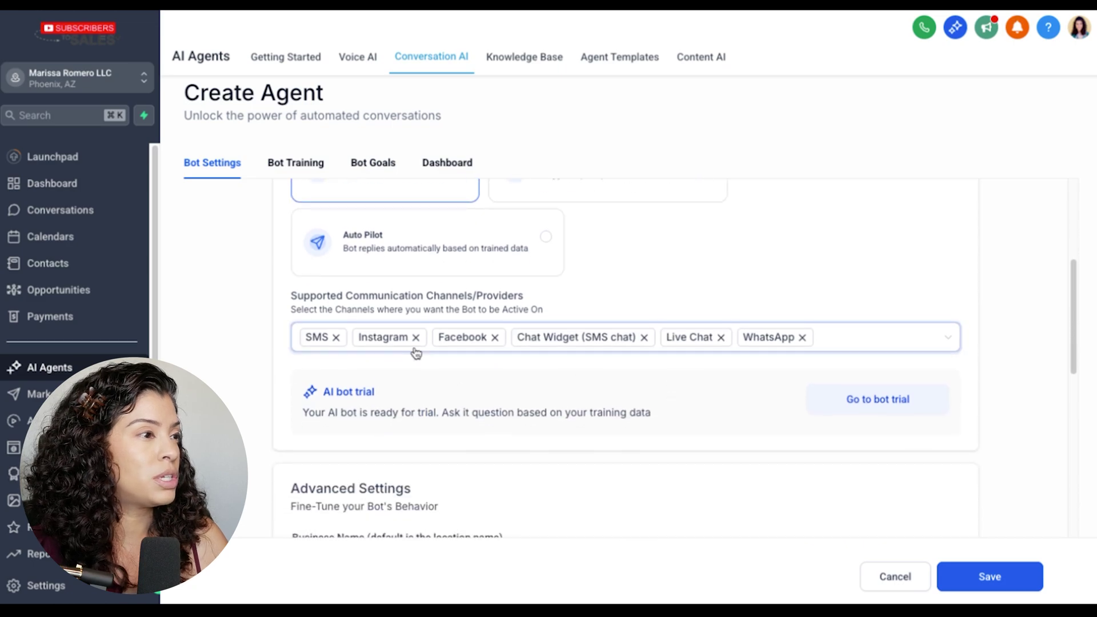
left_click(495, 337)
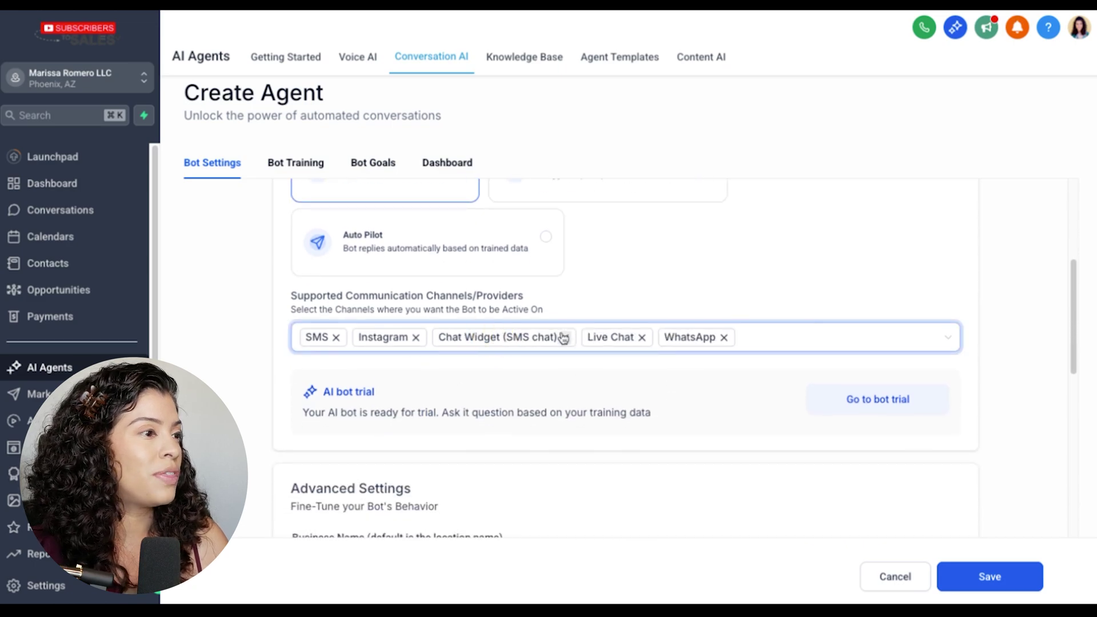
left_click(565, 338)
left_click(573, 338)
left_click(493, 338)
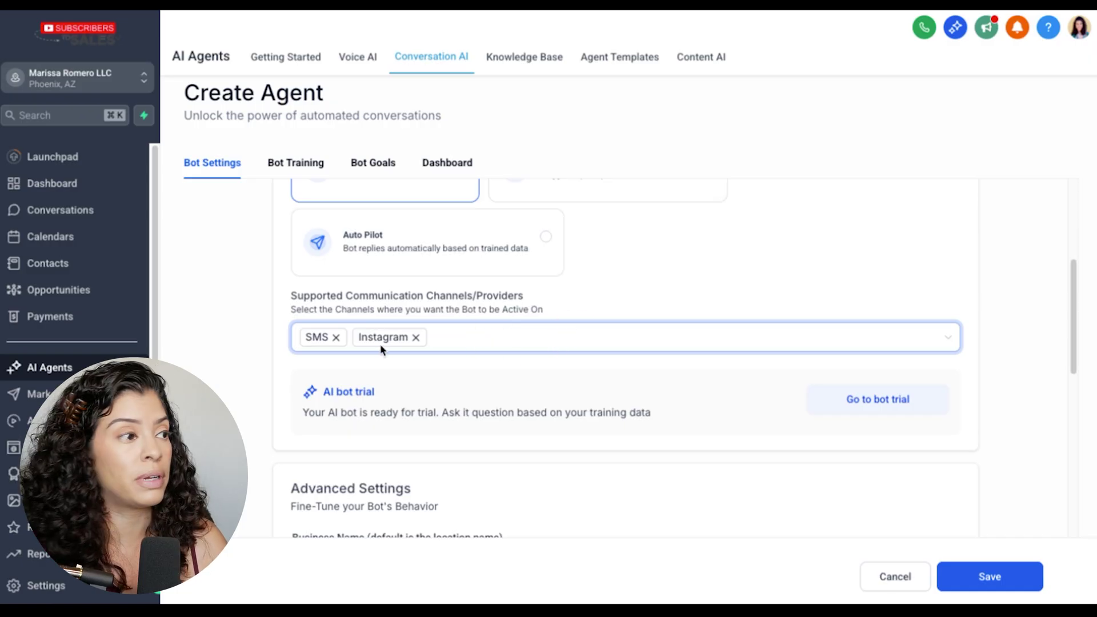
left_click(433, 408)
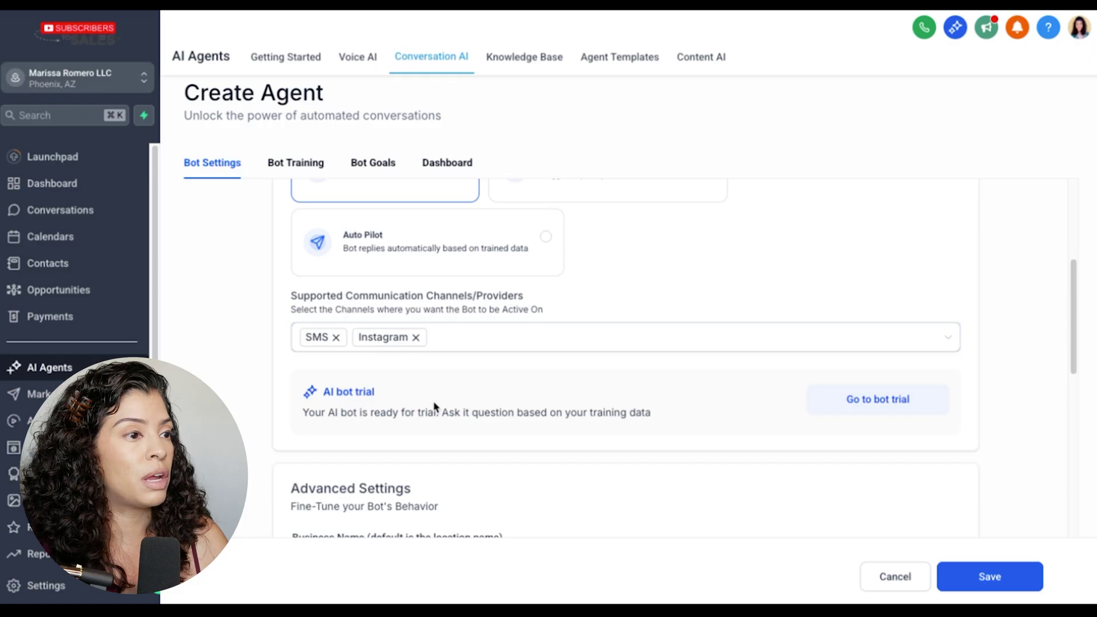
scroll(435, 407, "down", 2)
scroll(435, 407, "up", 2)
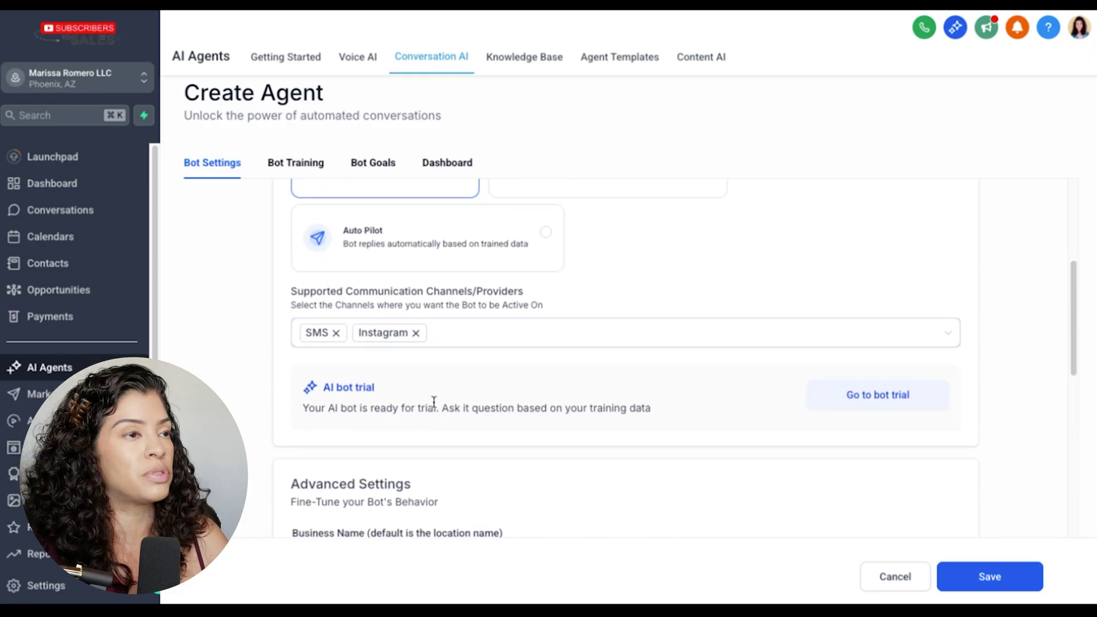
scroll(434, 401, "down", 1)
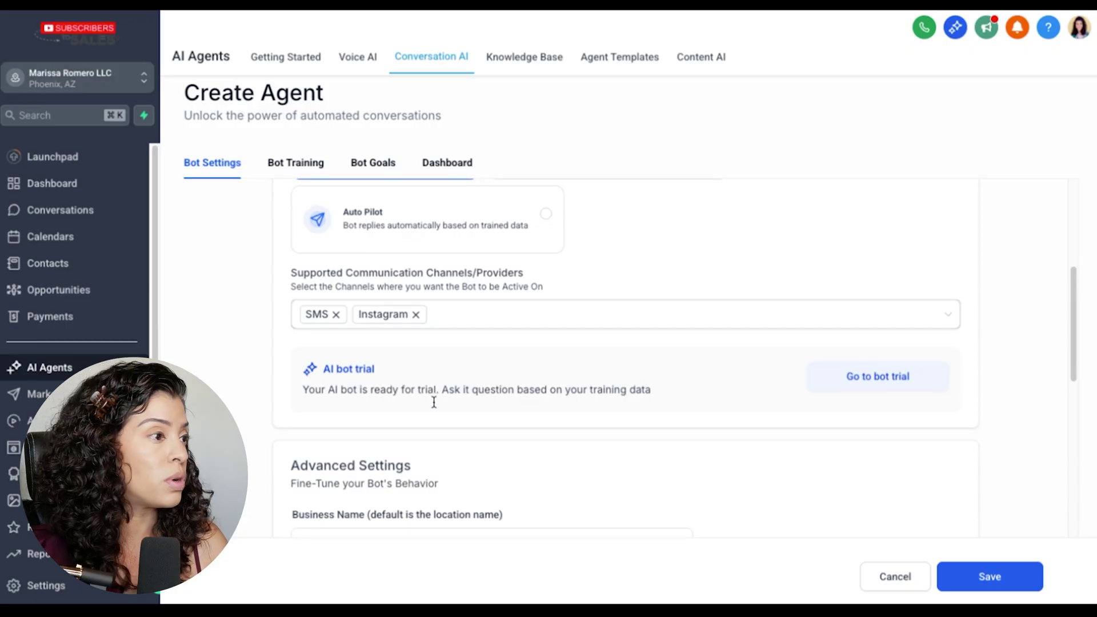
left_click(415, 314)
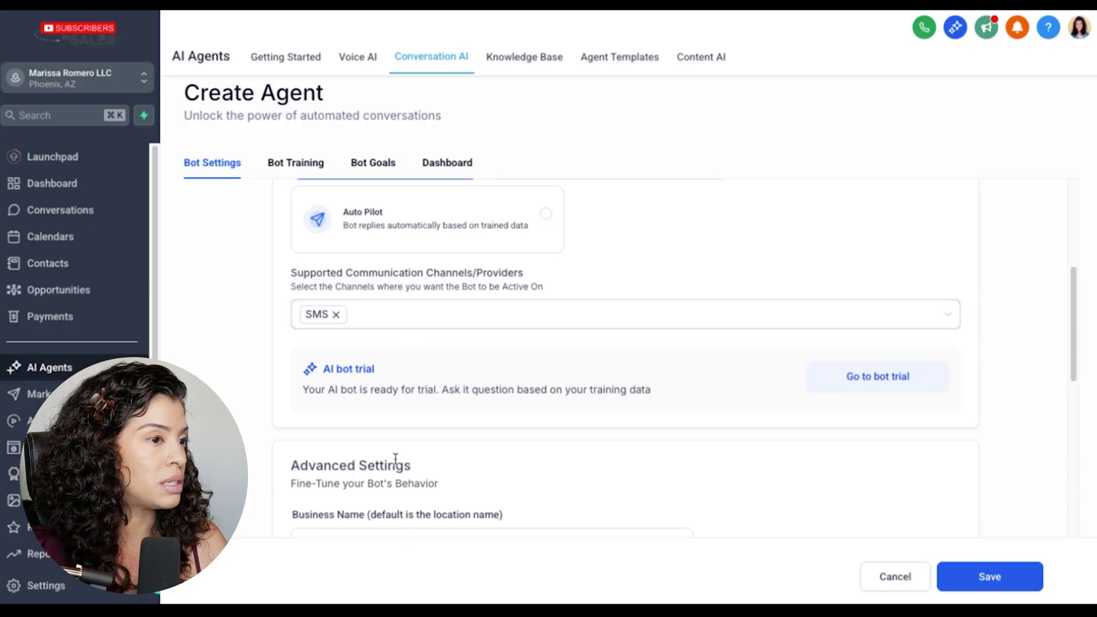
Enter "Subscribers To Sales" as the business name in the bot's advanced settings.
scroll(395, 461, "down", 1)
scroll(397, 463, "down", 1)
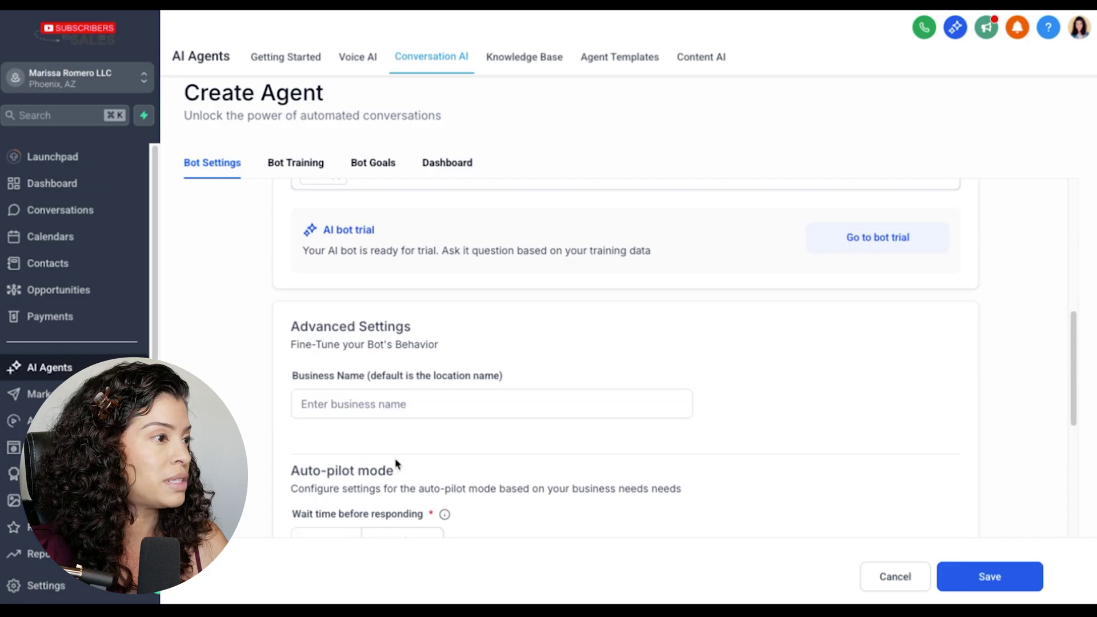
scroll(397, 463, "down", 1)
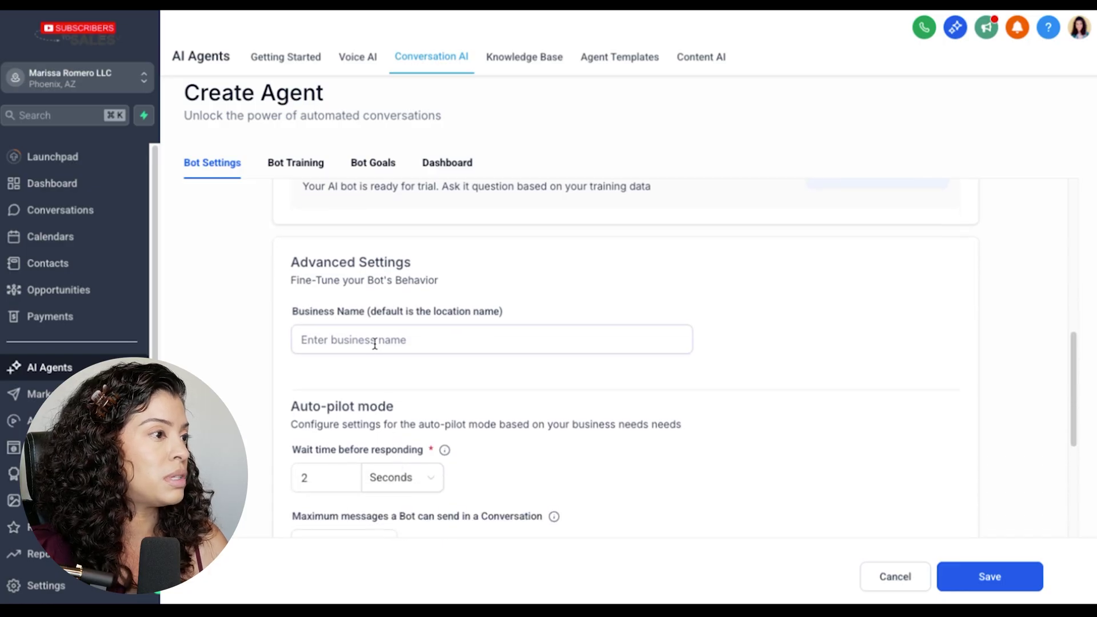
left_click(373, 341)
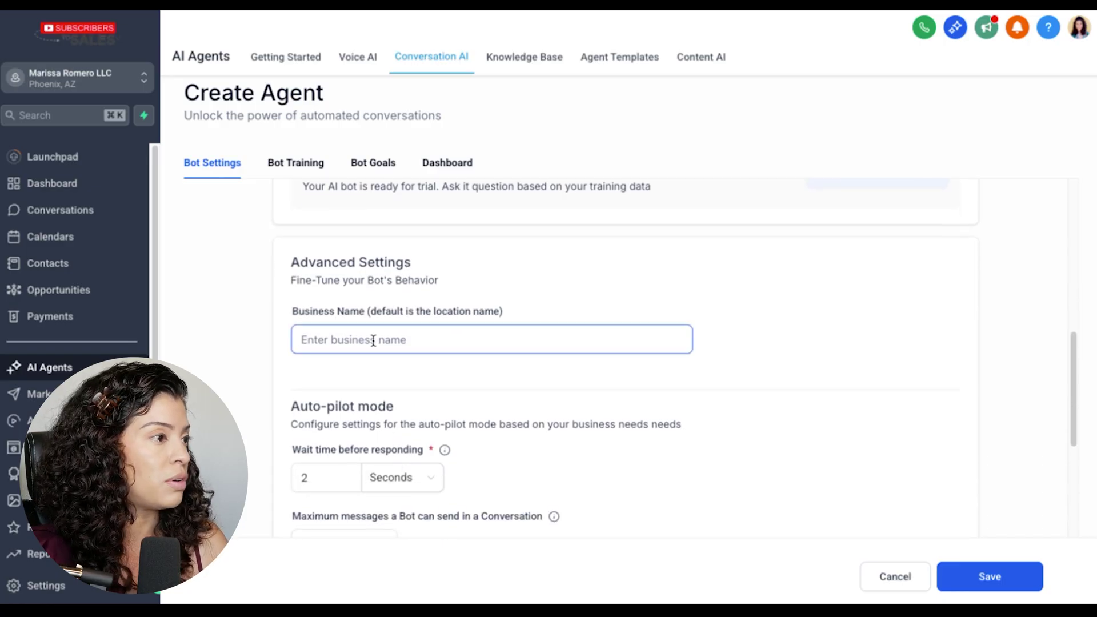
type("Subscribers")
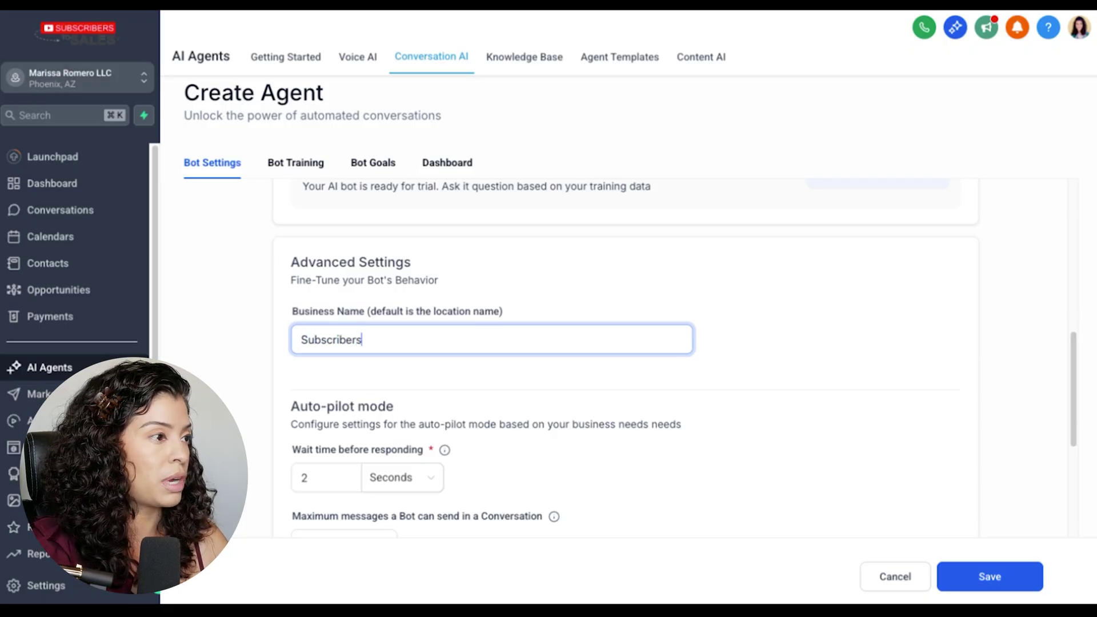
type(" To Sales")
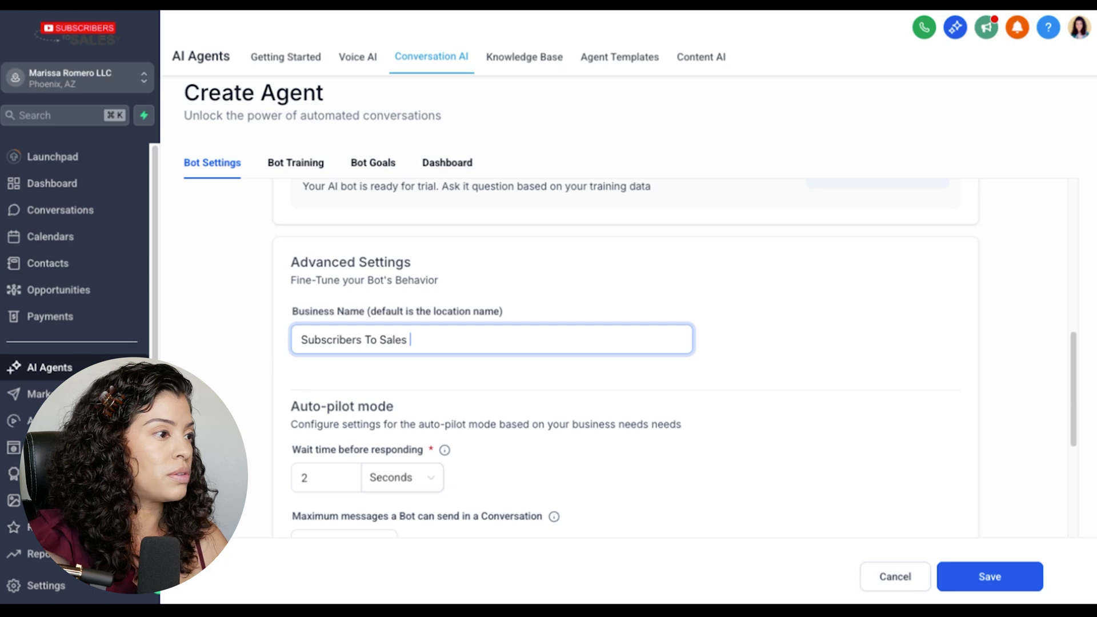
Set the auto-pilot wait time before responding to 3 seconds.
scroll(400, 407, "down", 3)
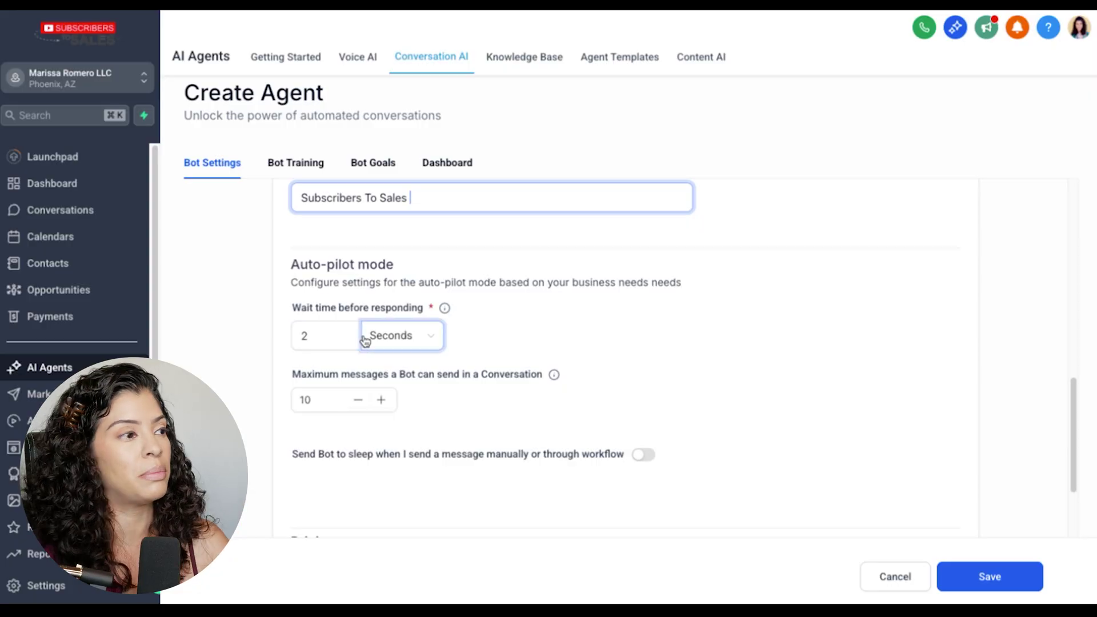
left_click(327, 343)
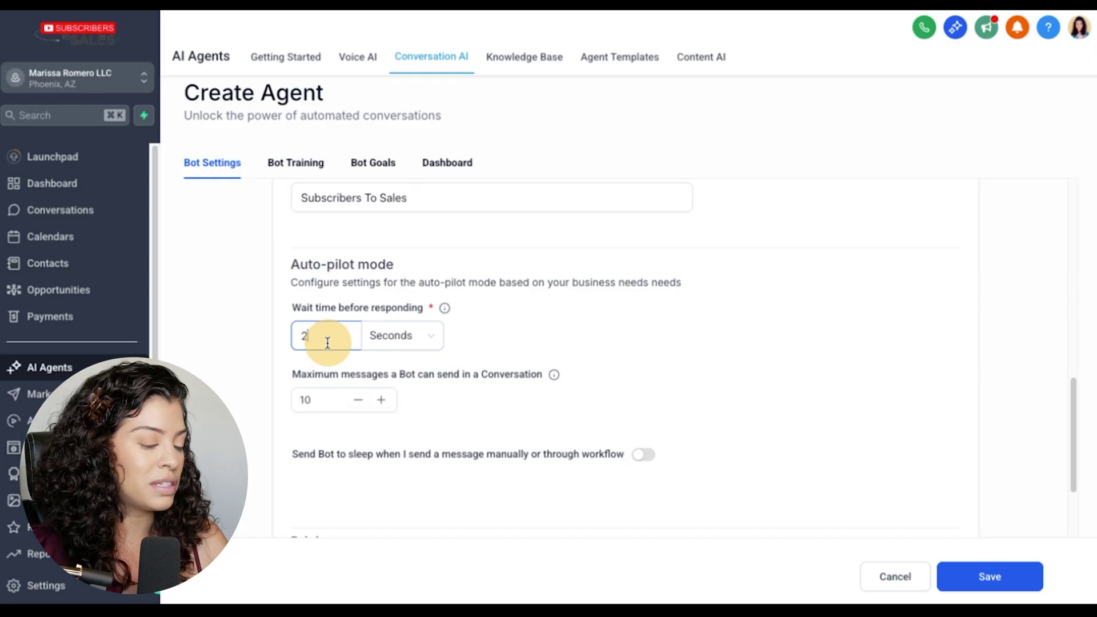
key("BackSpace")
type("3")
left_click(506, 312)
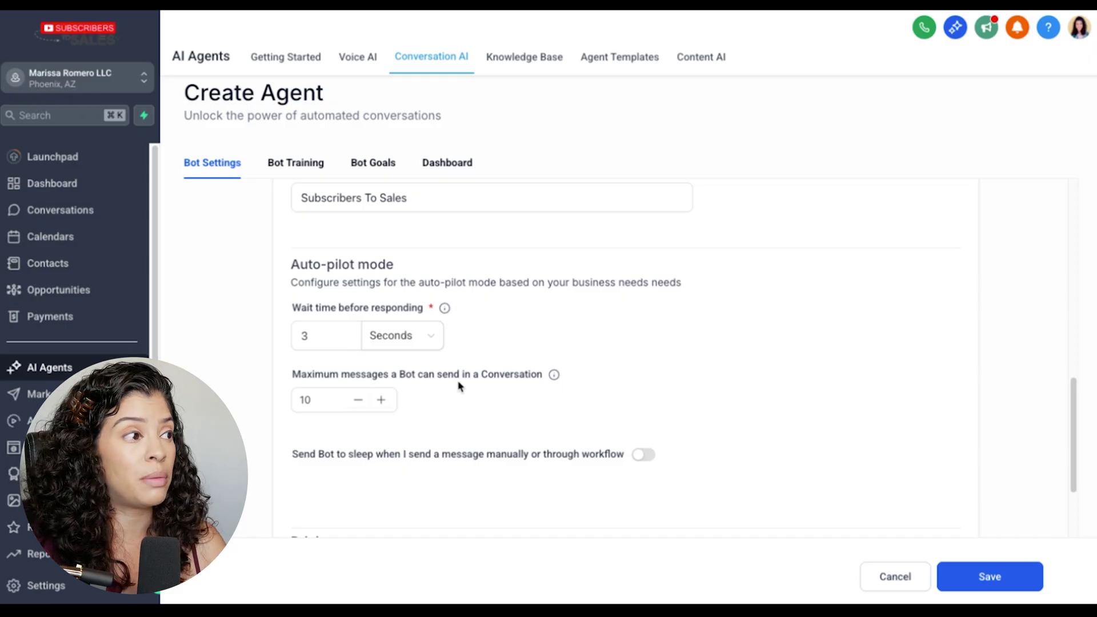
left_click(461, 326)
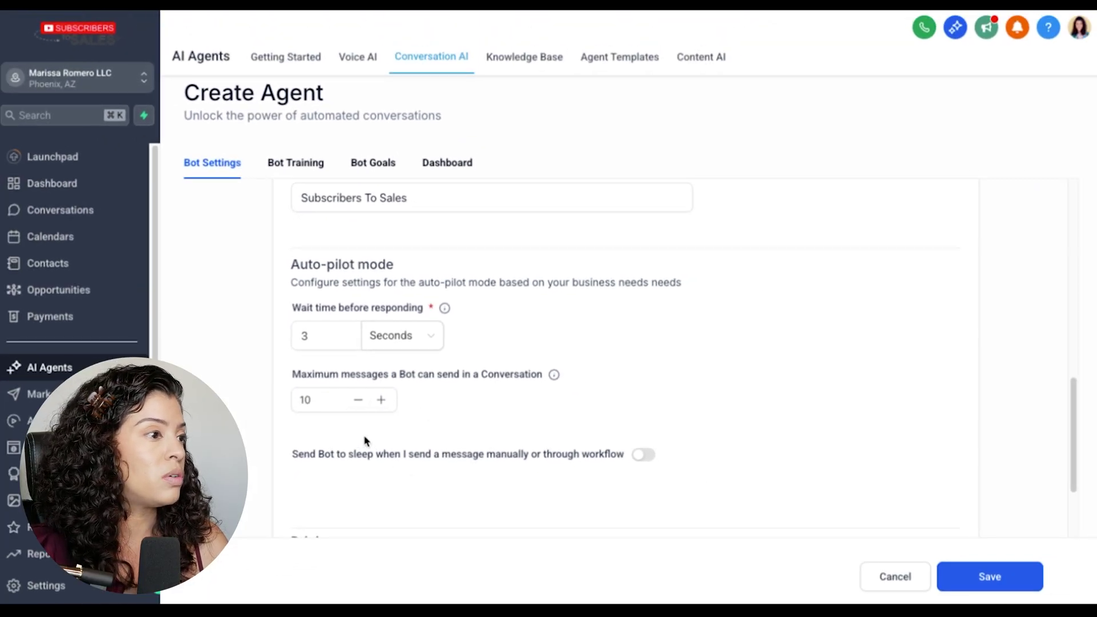
Enable sending the bot to sleep when a message is sent manually or through a workflow, and save the agent.
scroll(806, 466, "down", 1)
left_click(335, 383)
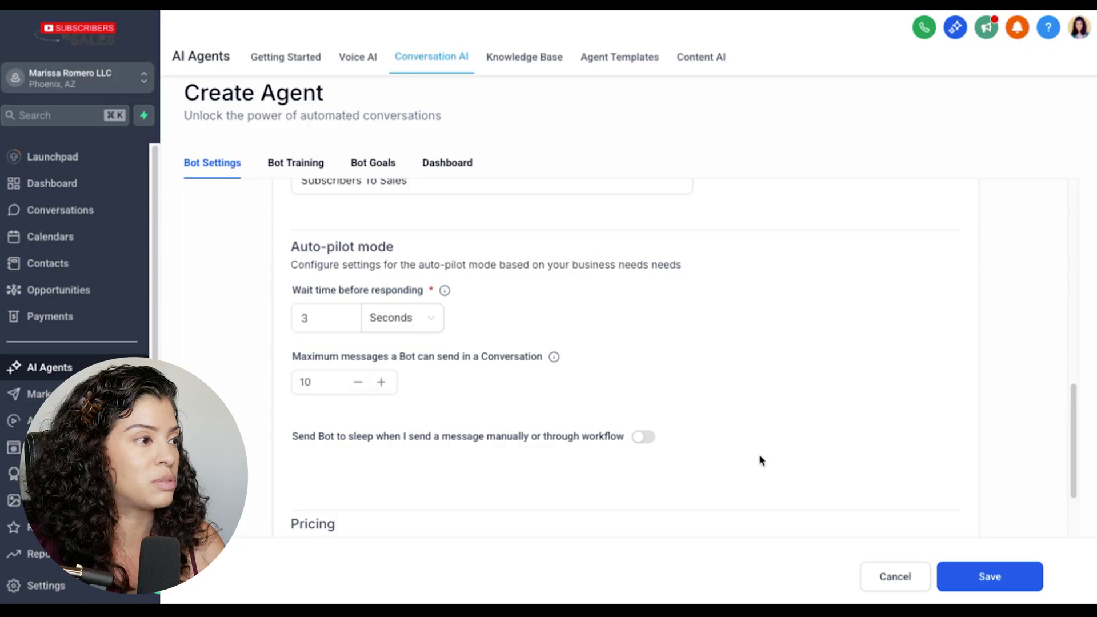
scroll(759, 458, "down", 2)
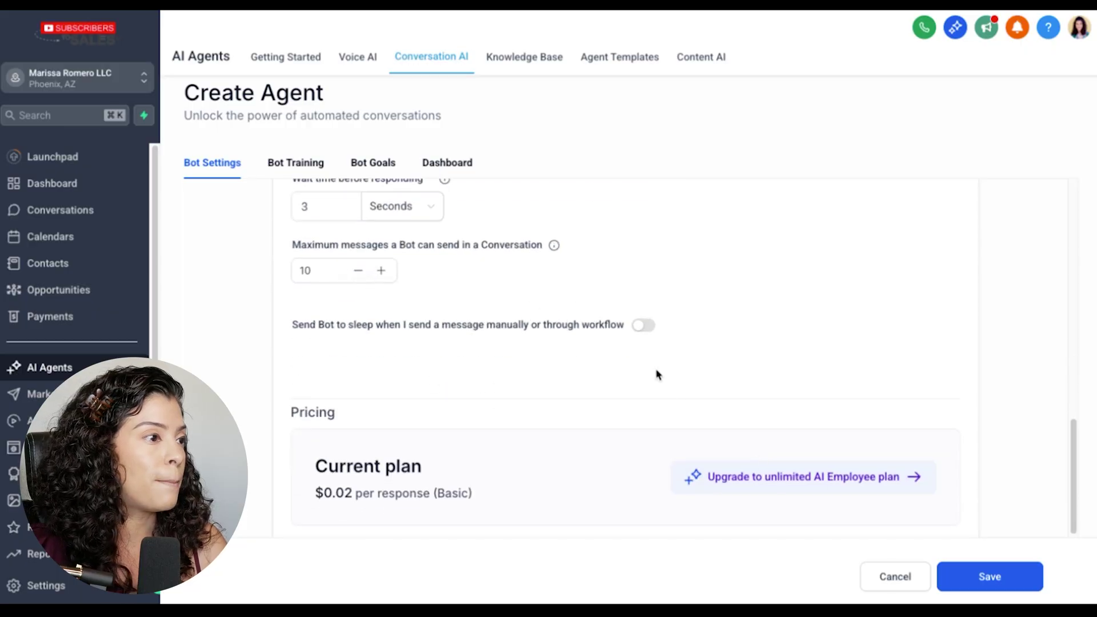
scroll(737, 411, "down", 1)
left_click(636, 289)
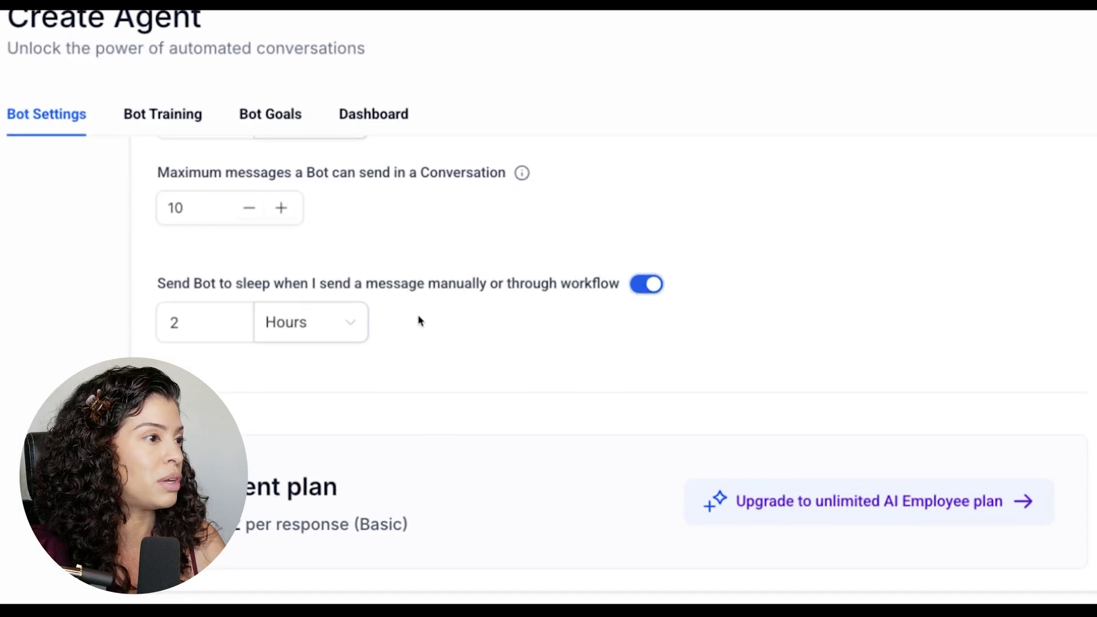
left_click(1005, 579)
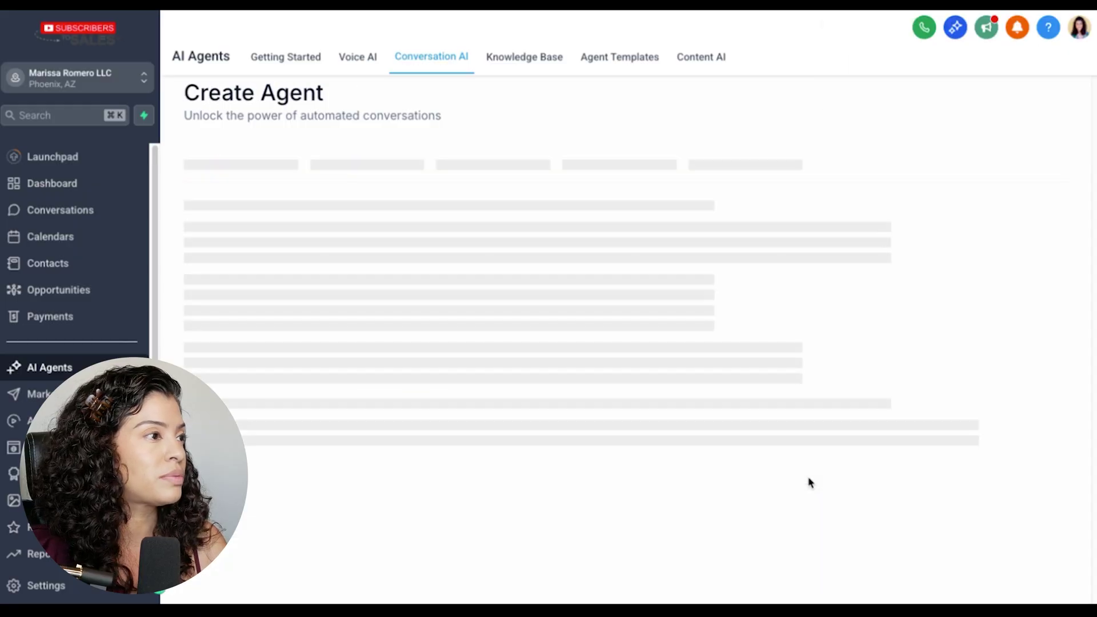
View the agent's training settings, and open the "Book a sales call for YouTube Ascend Offer" knowledge base from the knowledge base list.
left_click(289, 165)
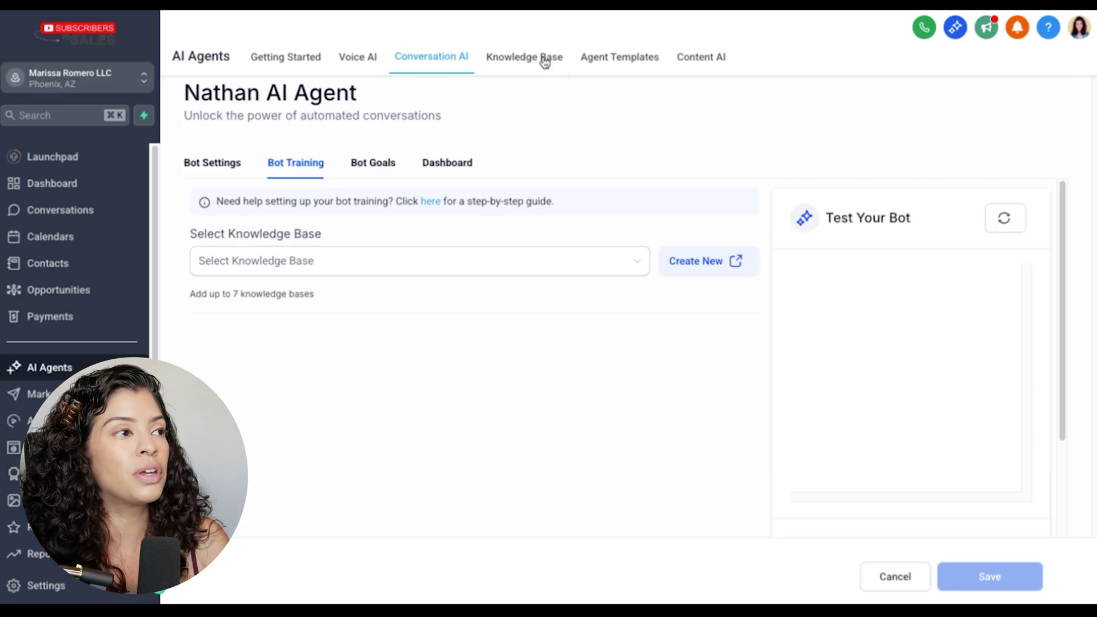
left_click(517, 66)
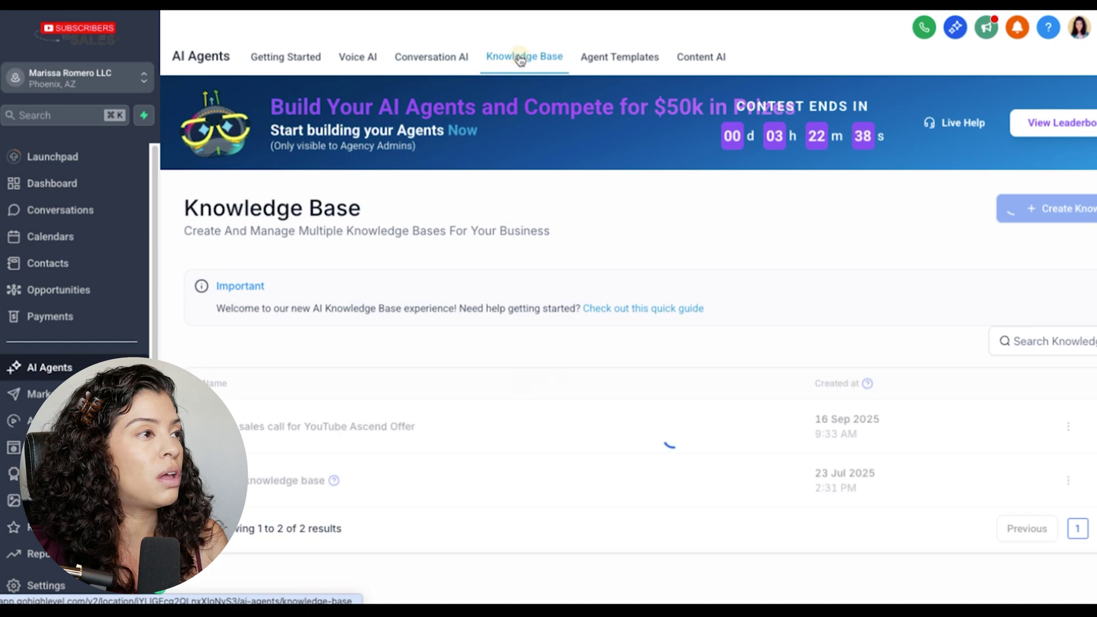
scroll(868, 334, "down", 1)
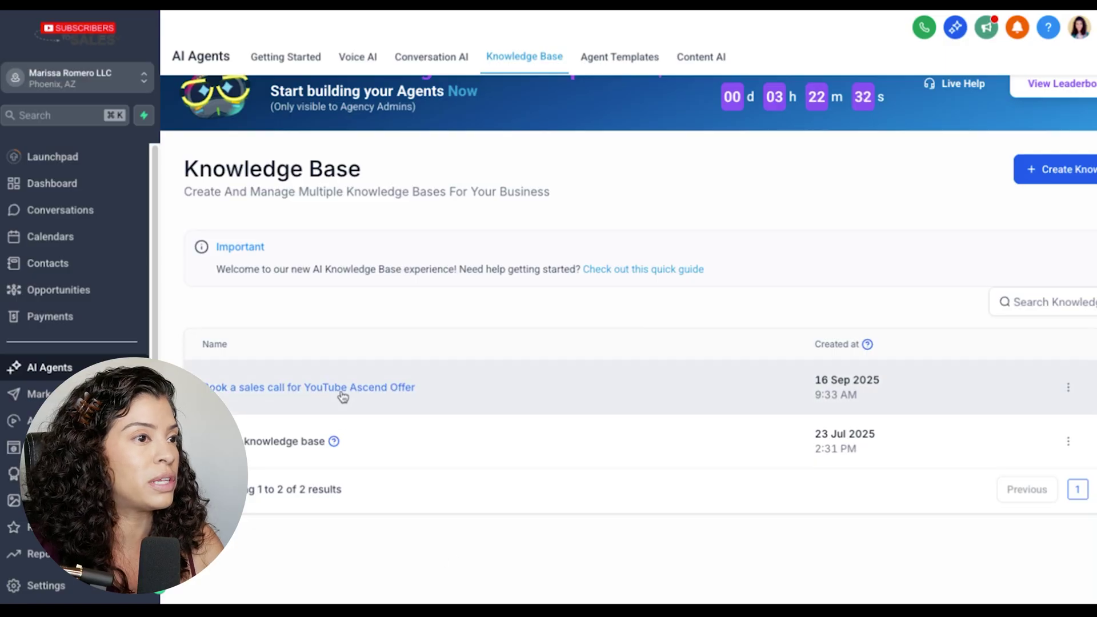
left_click(1049, 169)
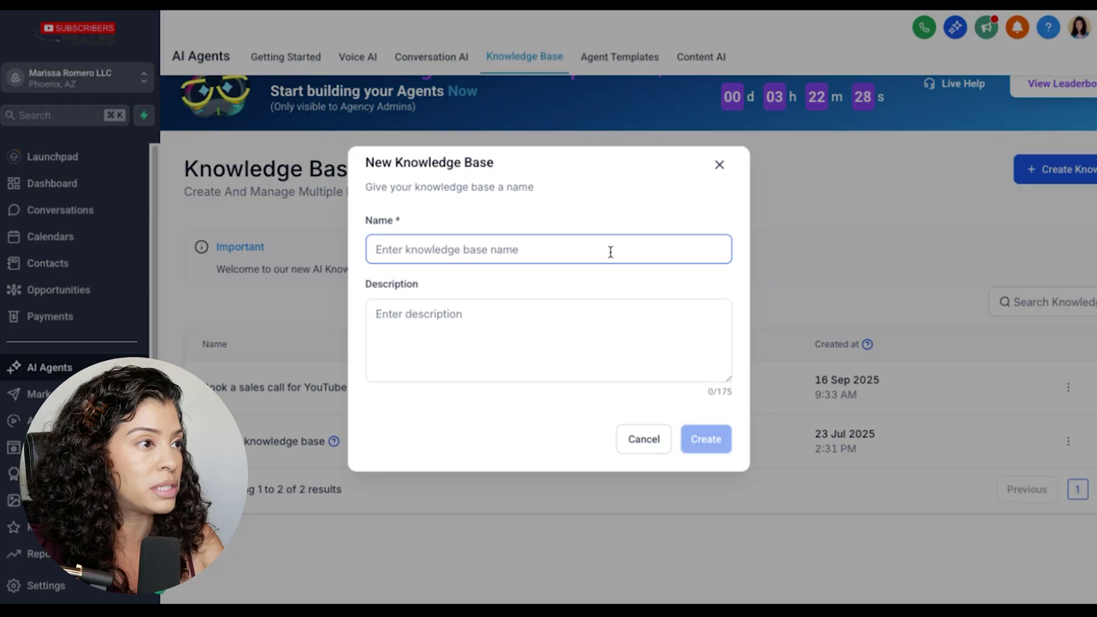
left_click(715, 164)
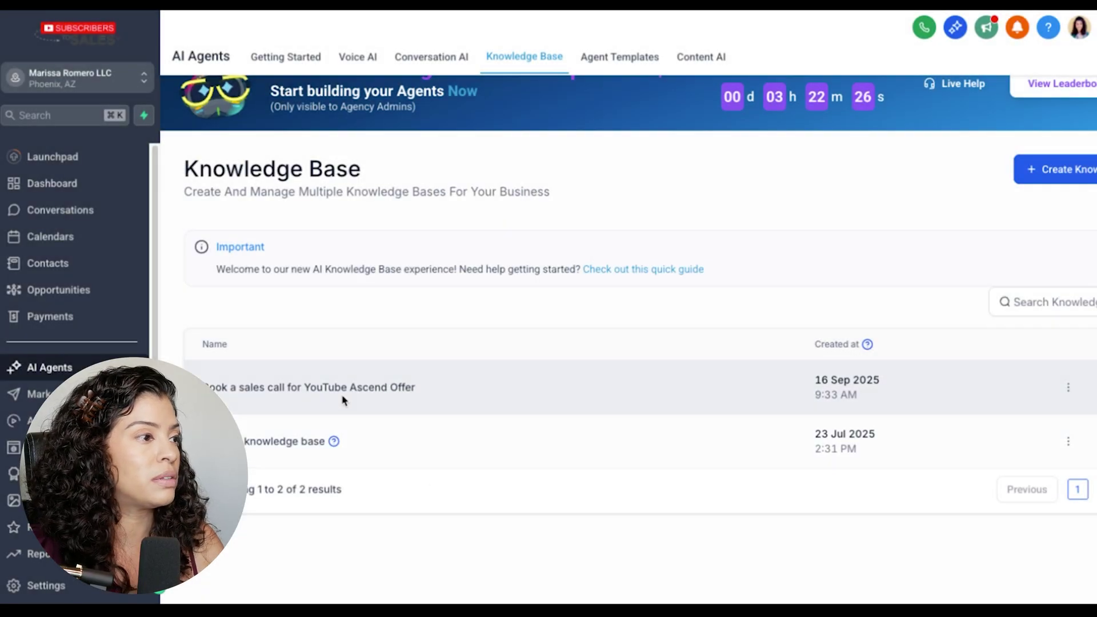
left_click(336, 388)
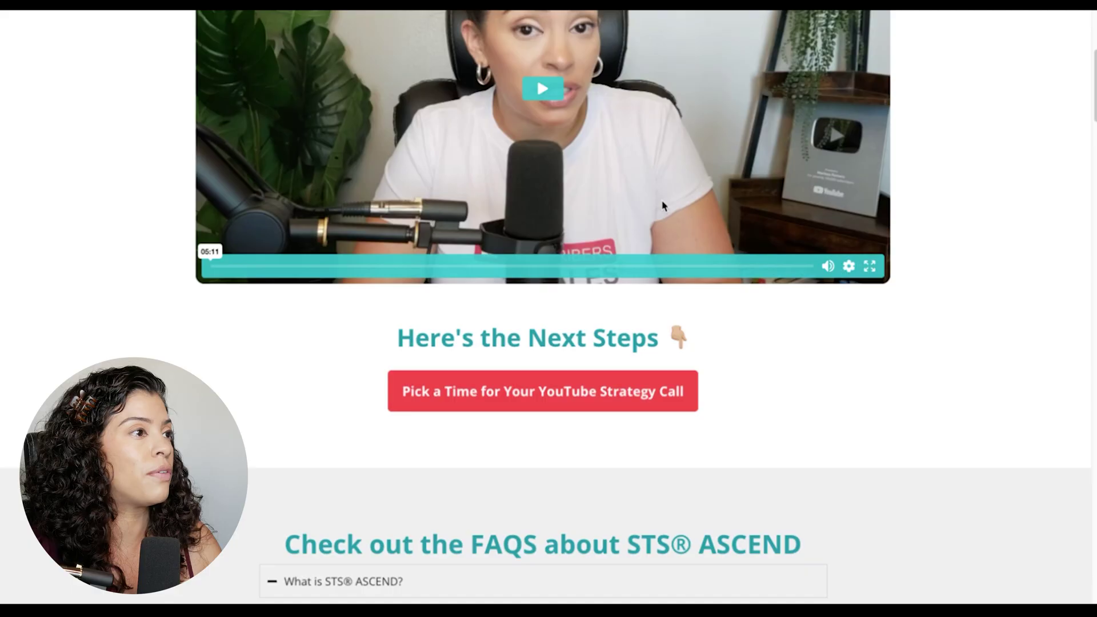
Review the YouTube Ascend offer's web page, from its headline and video to the content further down.
scroll(663, 206, "up", 5)
scroll(479, 331, "down", 1)
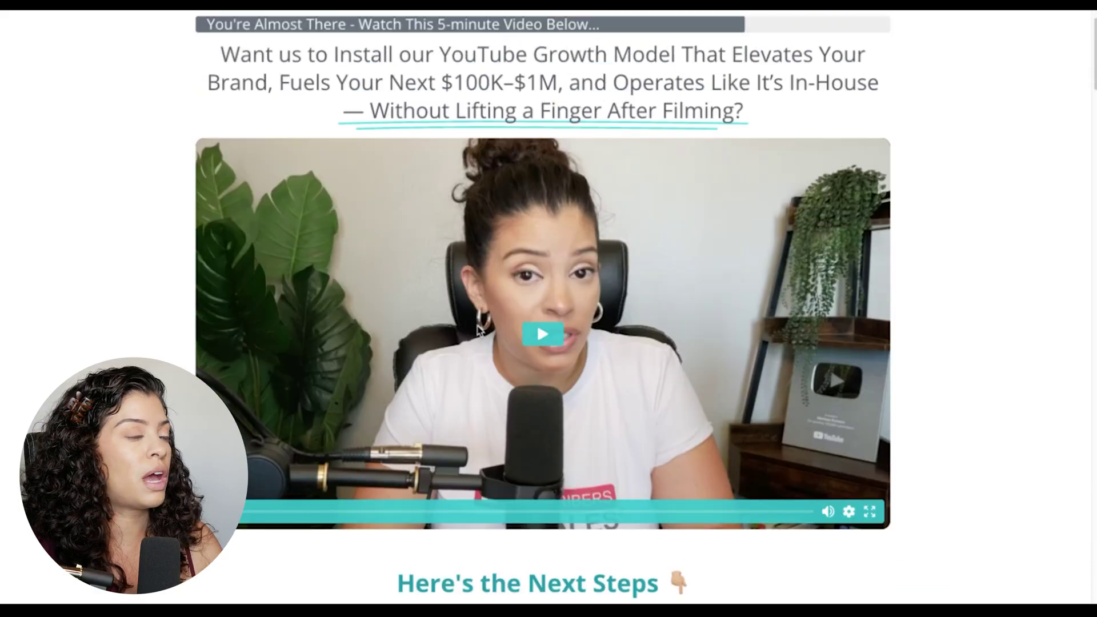
scroll(479, 330, "up", 1)
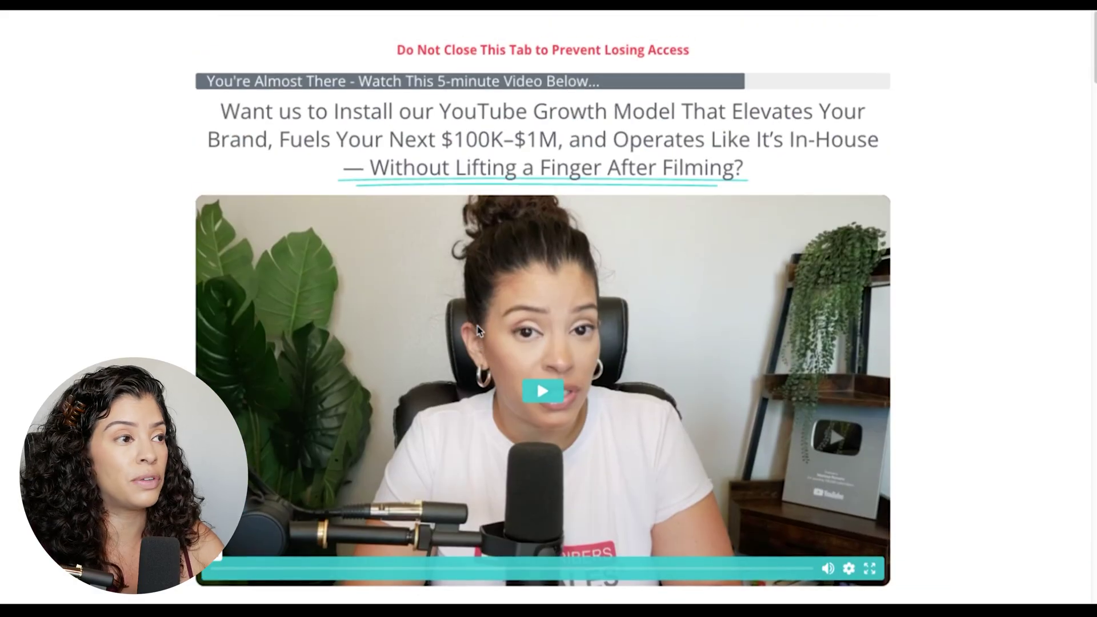
scroll(478, 329, "down", 12)
scroll(478, 328, "up", 12)
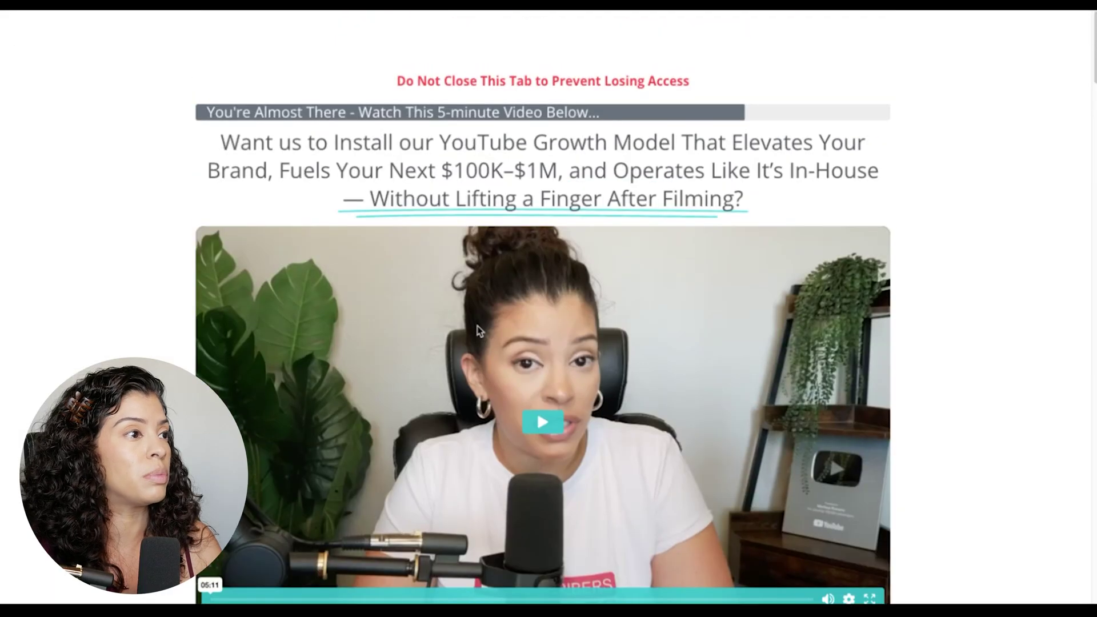
scroll(477, 330, "down", 1)
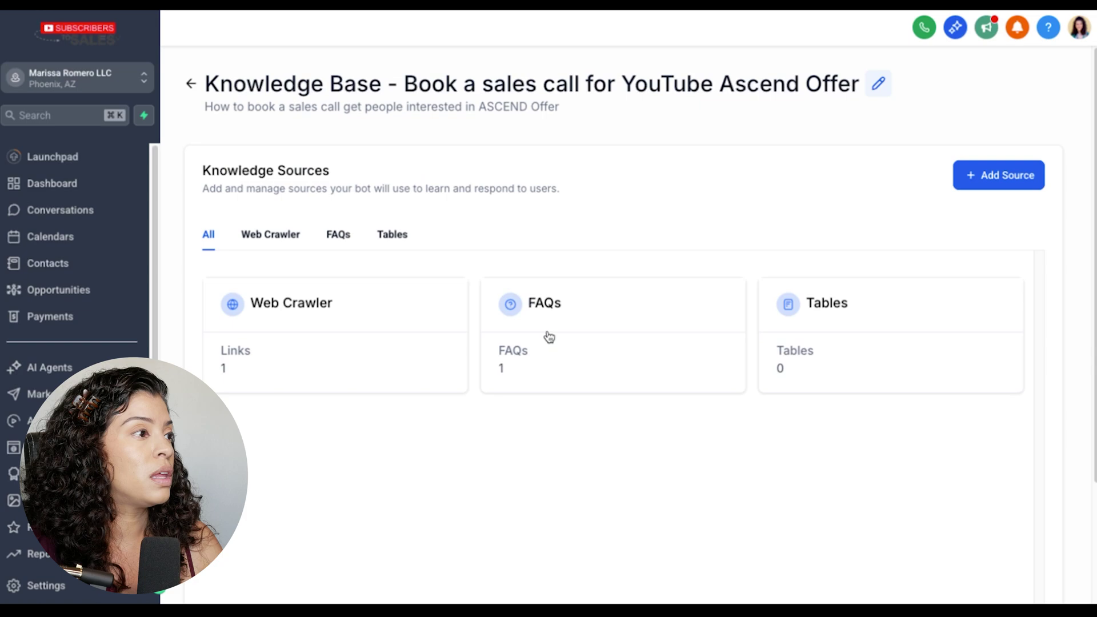
Examine the knowledge base's web crawler link and the full answer to the FAQ "What is STS® ASCEND?".
left_click(273, 238)
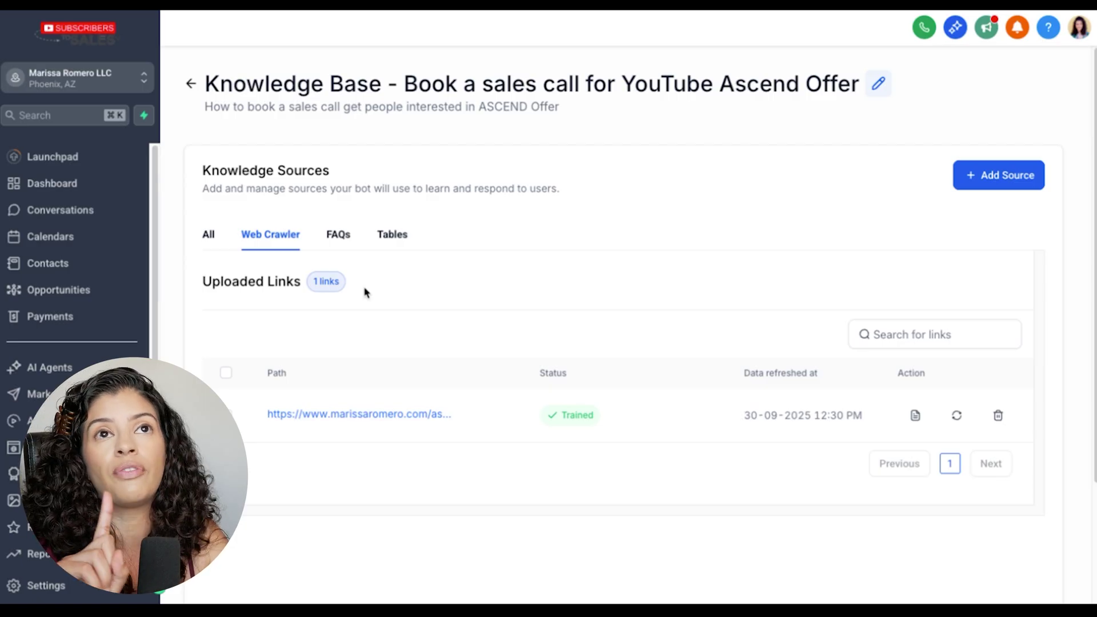
left_click(338, 233)
scroll(393, 455, "down", 1)
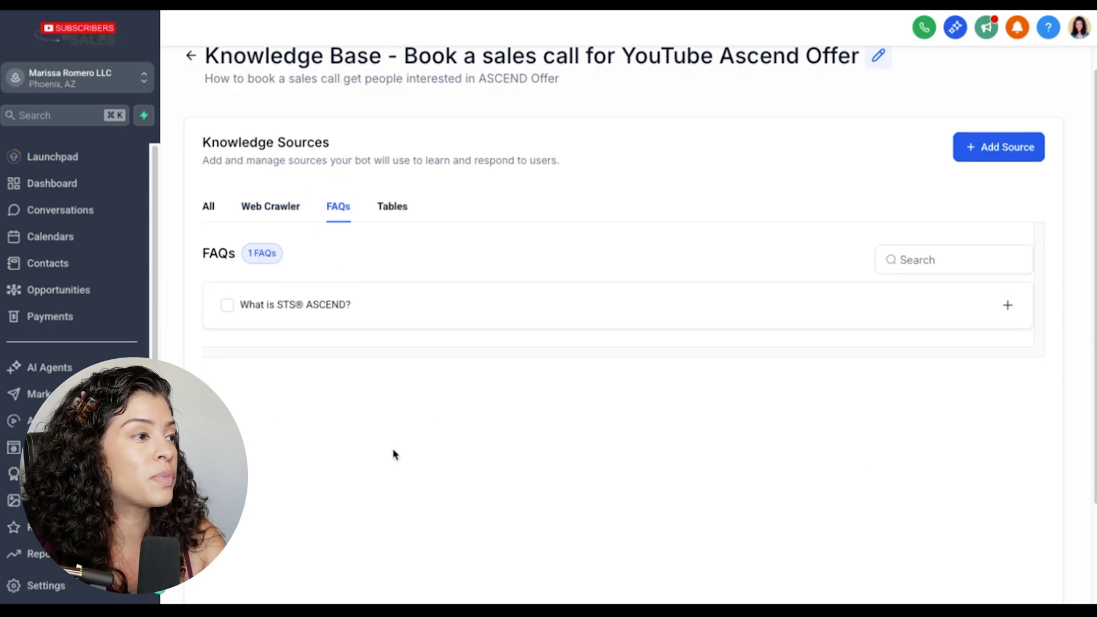
left_click(1010, 306)
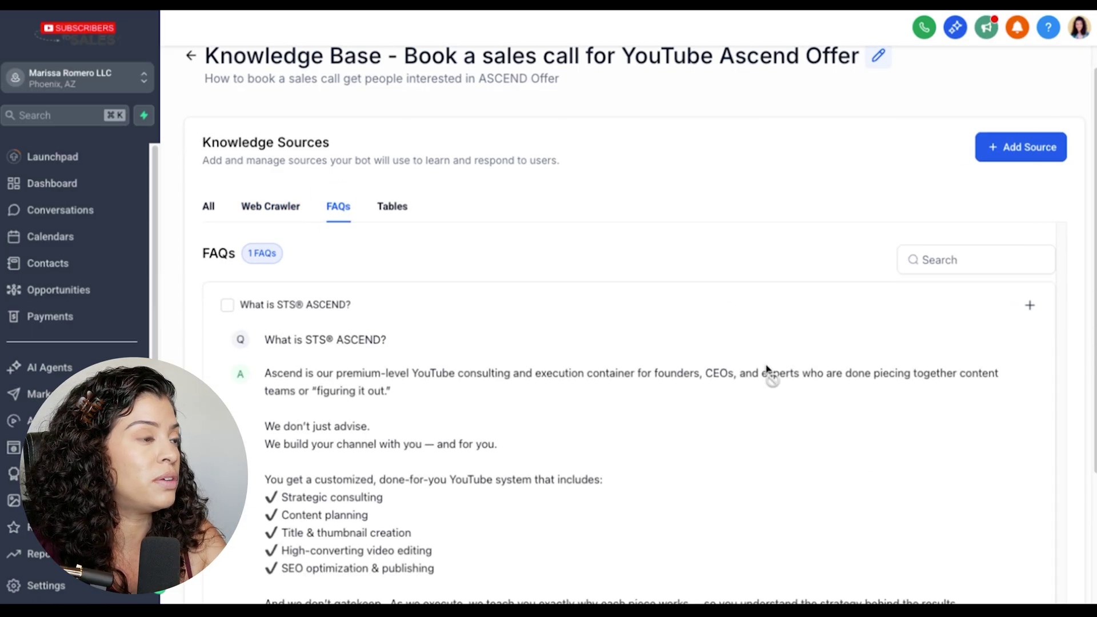
scroll(420, 537, "down", 3)
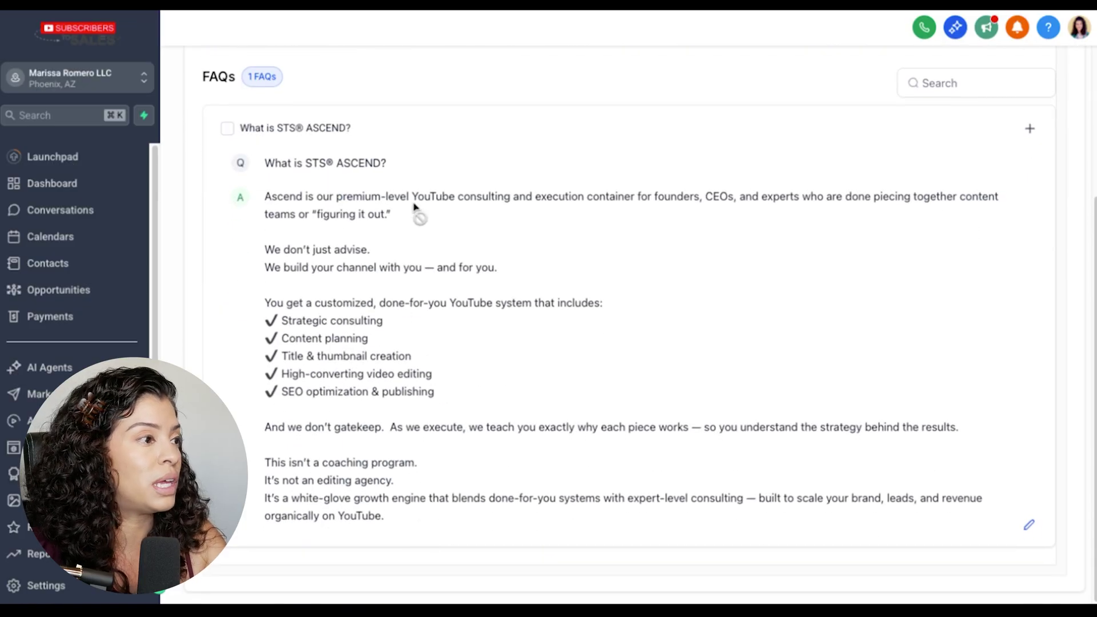
scroll(440, 467, "down", 1)
scroll(407, 462, "up", 3)
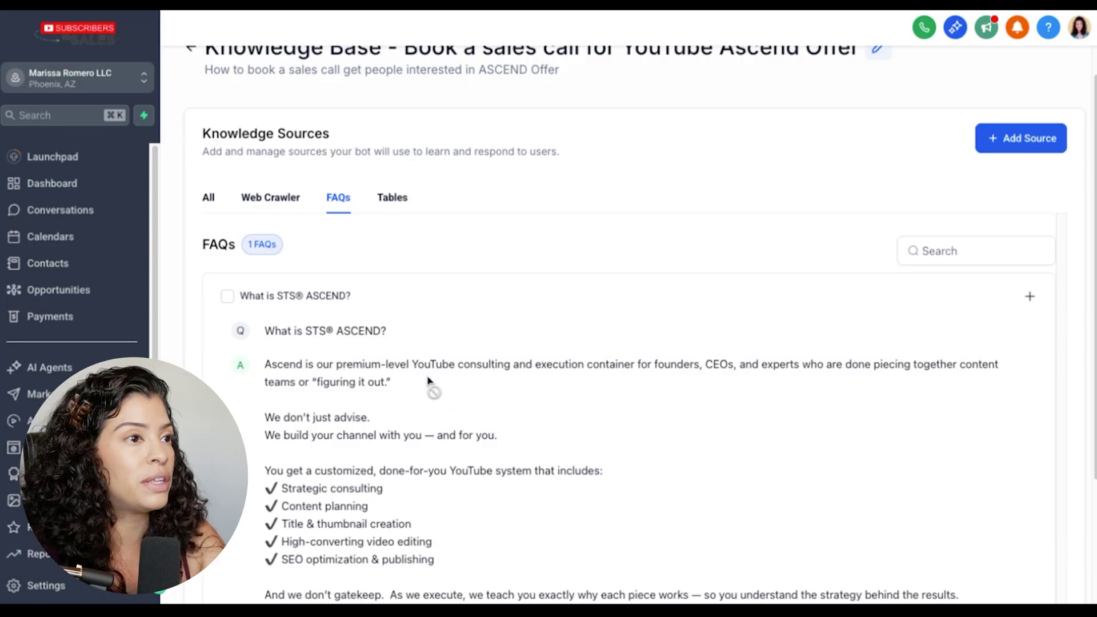
scroll(646, 242, "up", 1)
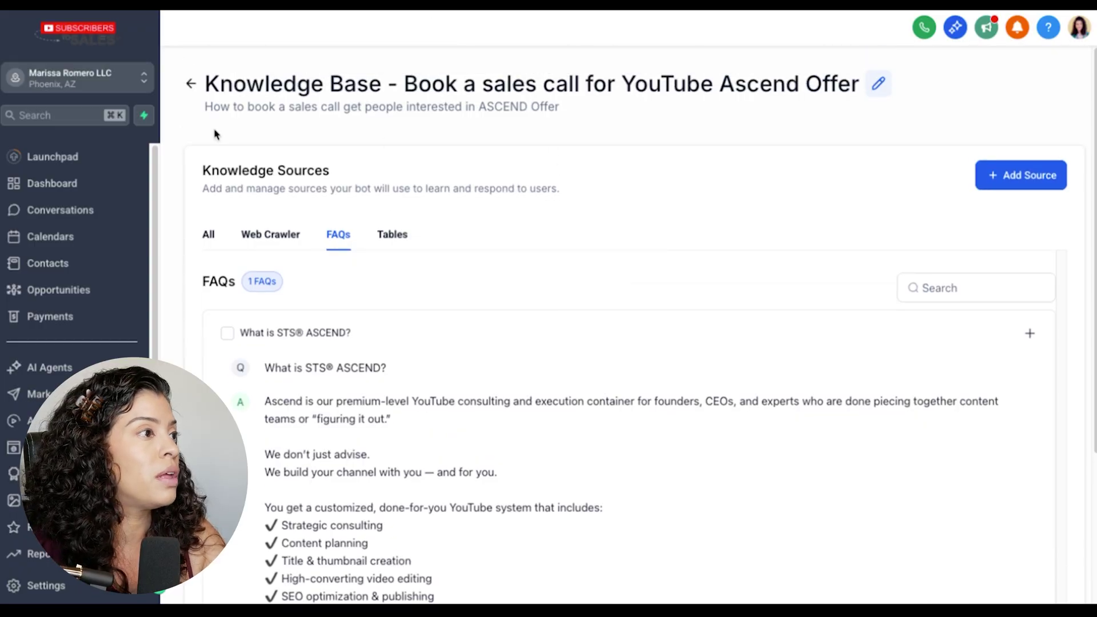
Leave the knowledge base and open Nathan AI Agent from the list of Conversation AI agents.
left_click(191, 83)
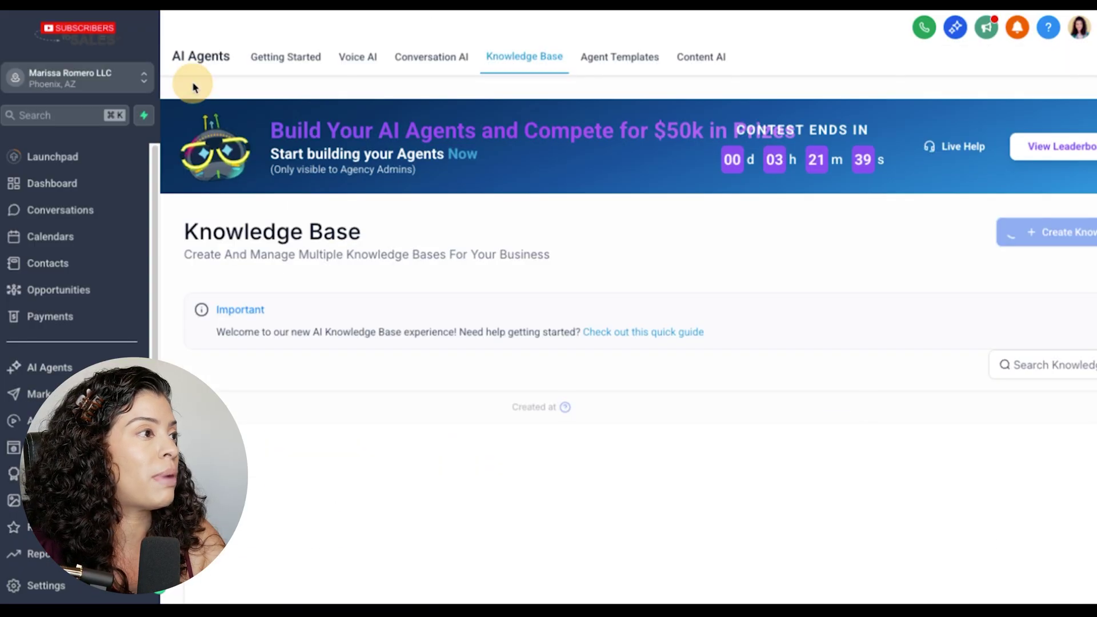
left_click(429, 59)
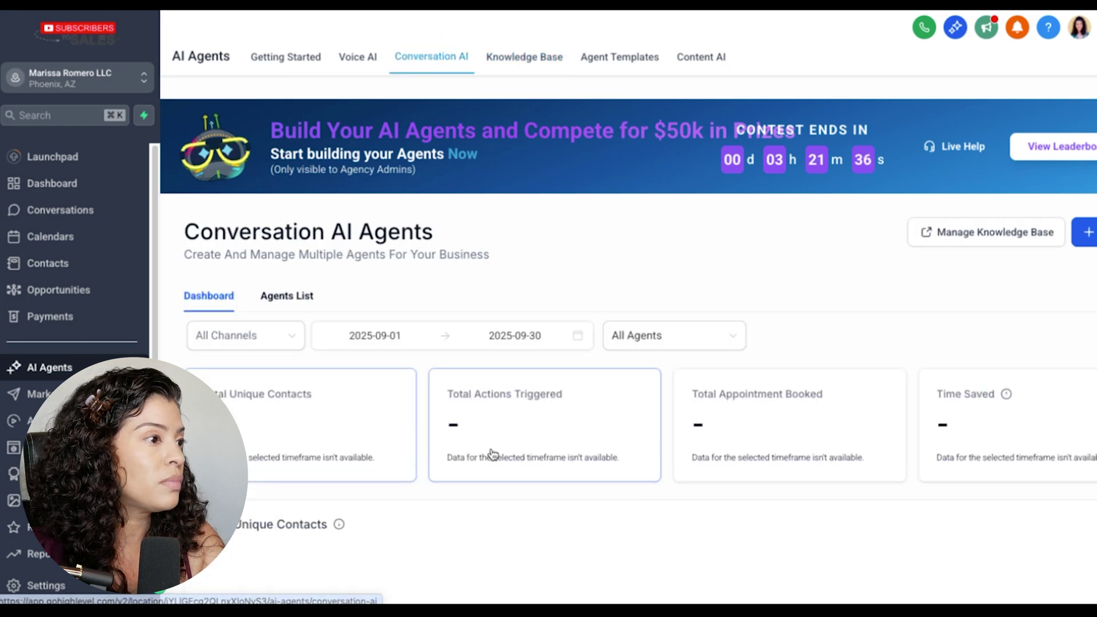
left_click(289, 297)
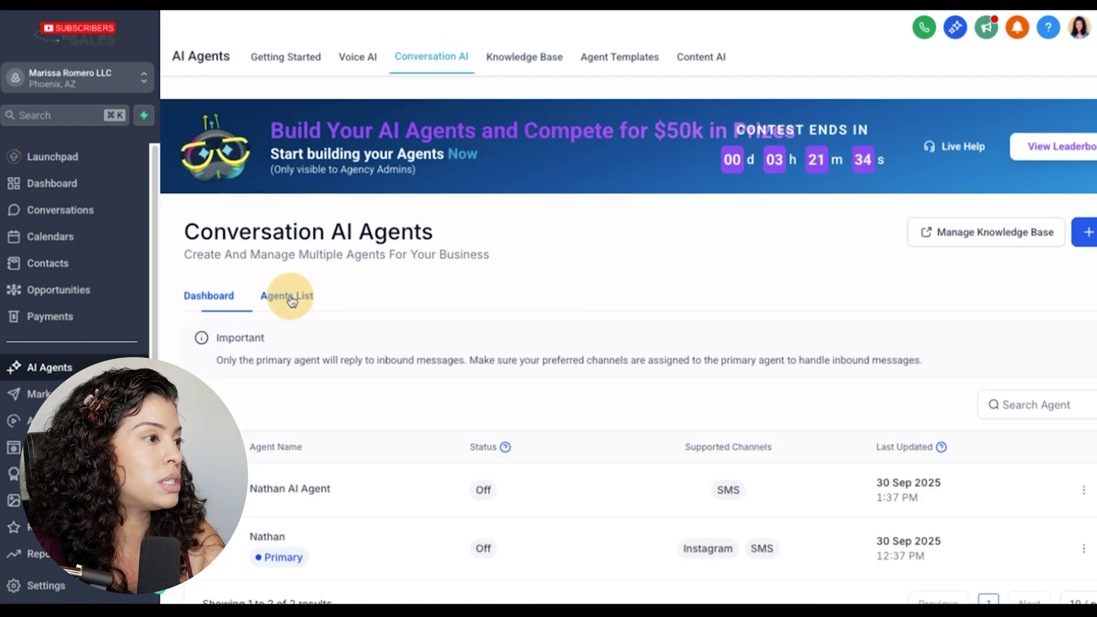
scroll(343, 463, "down", 1)
left_click(297, 422)
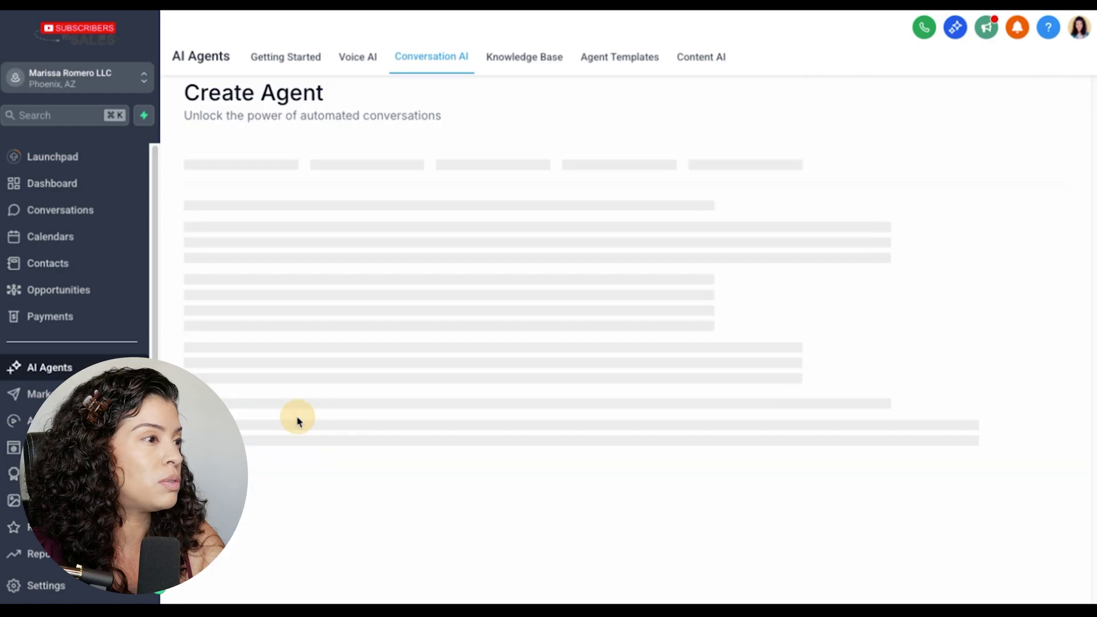
Assign only the "Book a sales call for YouTube Ascend Offer" knowledge base to the agent's bot training.
left_click(297, 164)
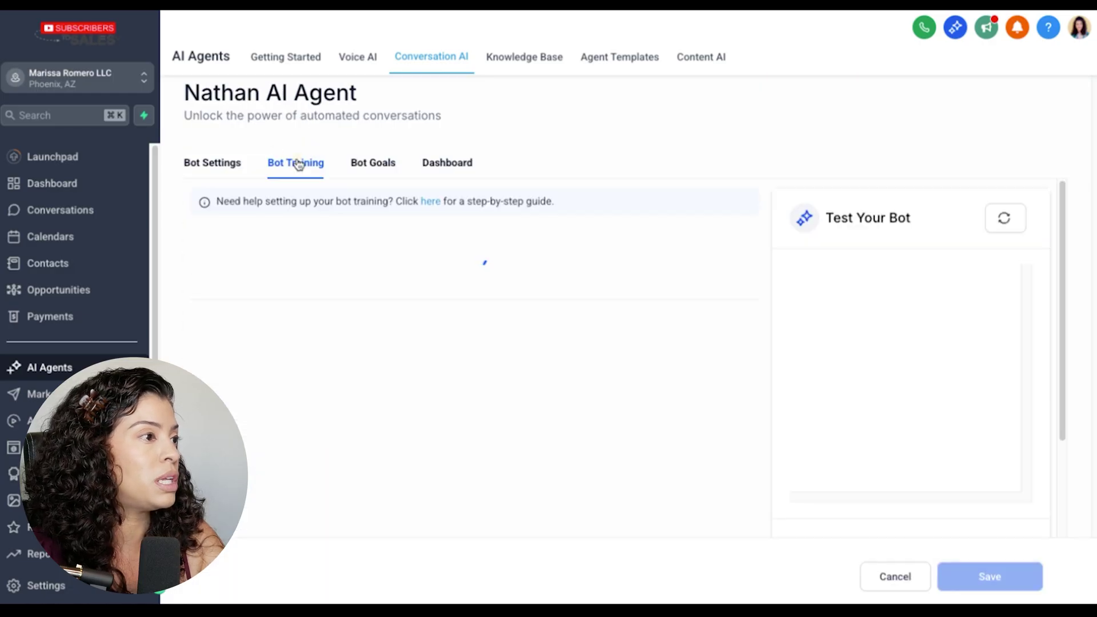
left_click(300, 262)
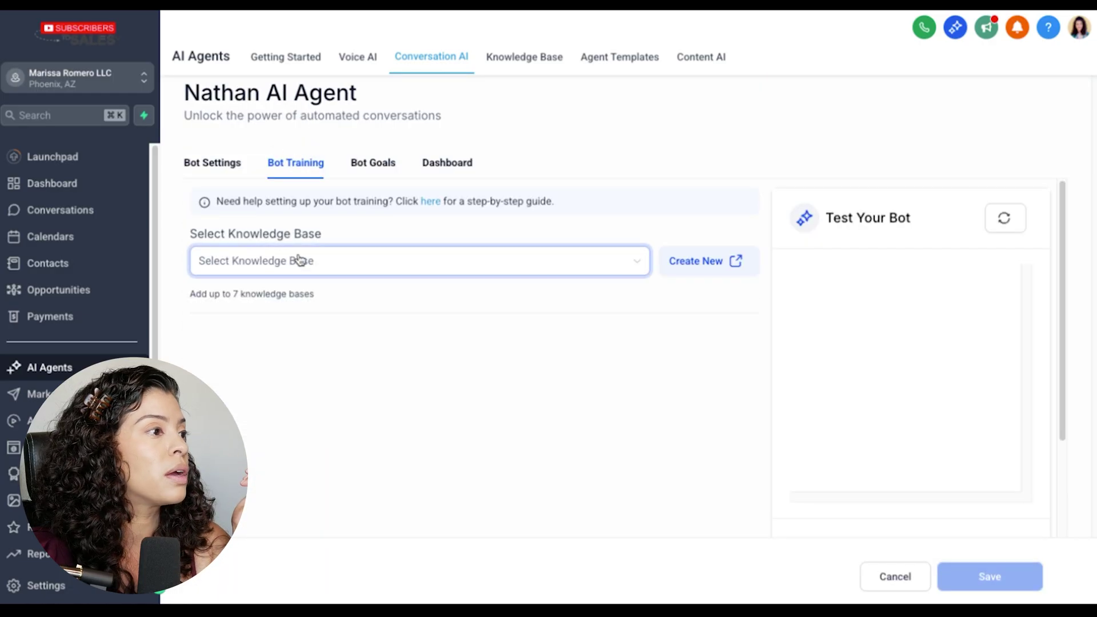
left_click(299, 330)
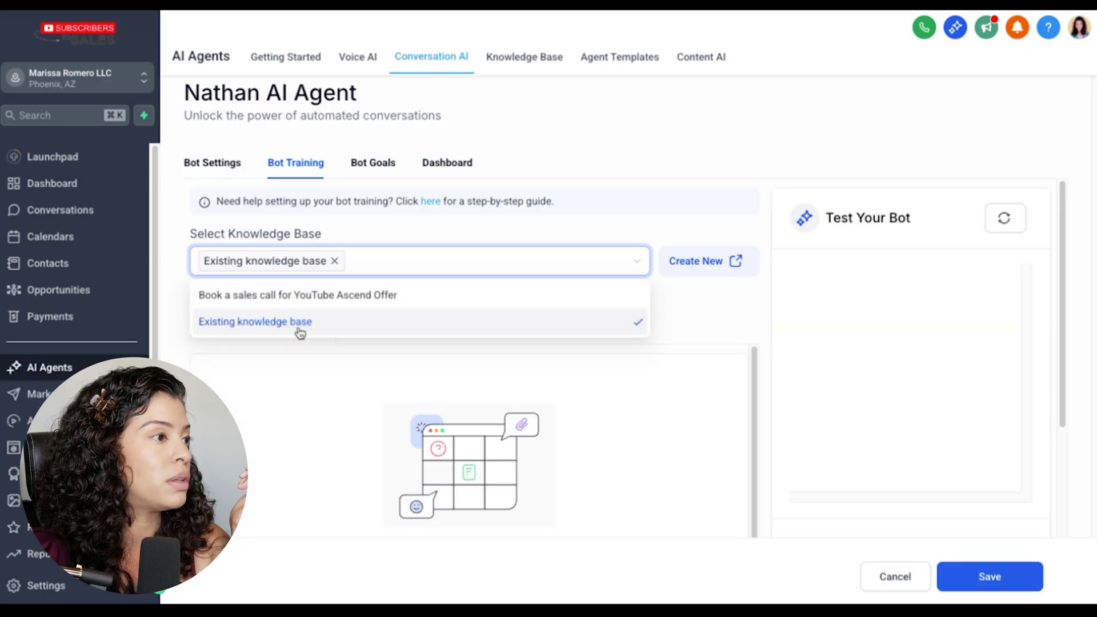
left_click(300, 295)
left_click(335, 262)
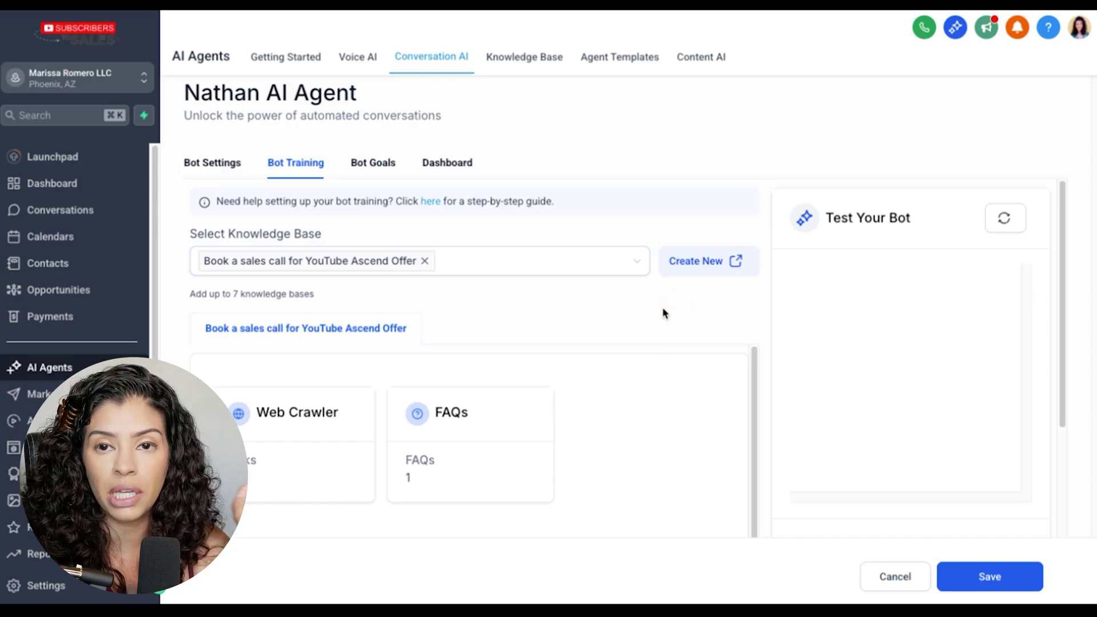
Send the test message "hello" to the bot and view its reply.
scroll(891, 343, "down", 2)
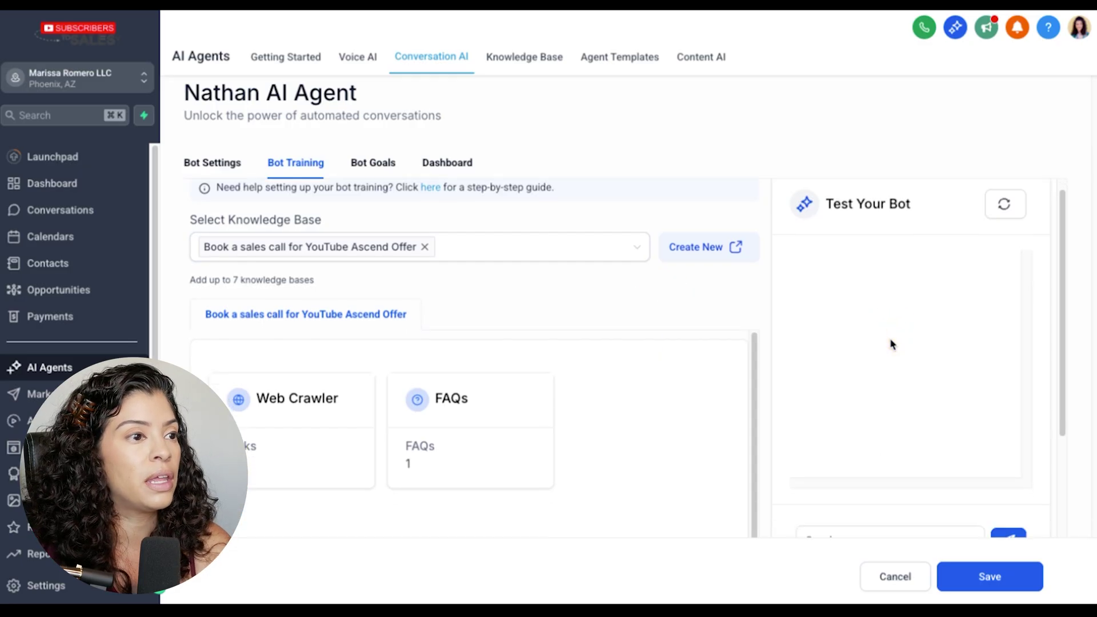
left_click(898, 490)
scroll(898, 491, "up", 2)
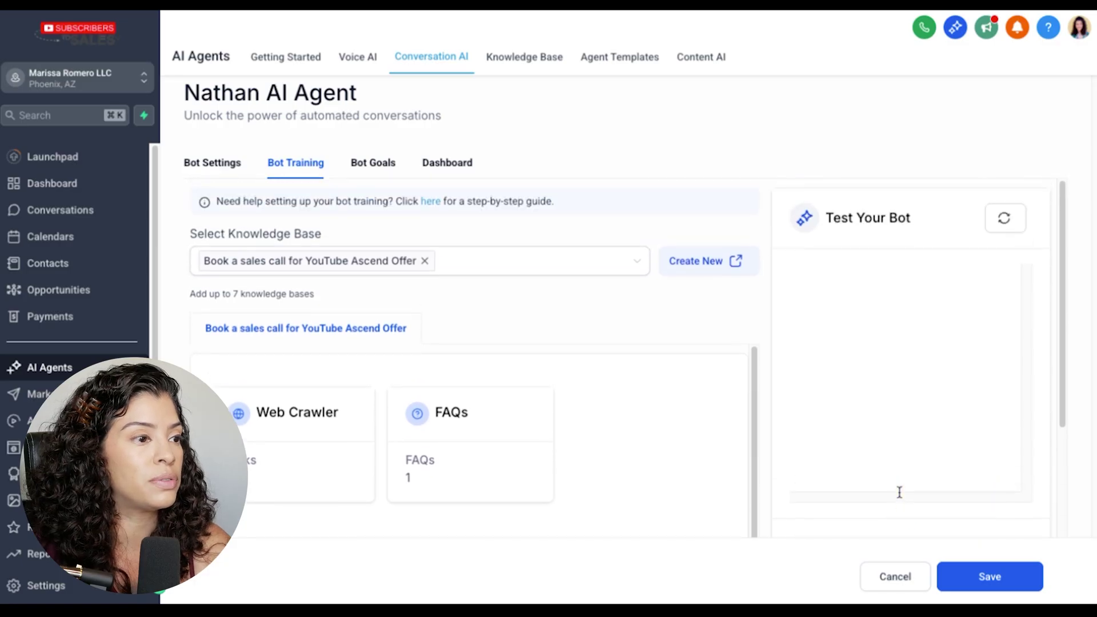
scroll(900, 493, "down", 1)
type("h")
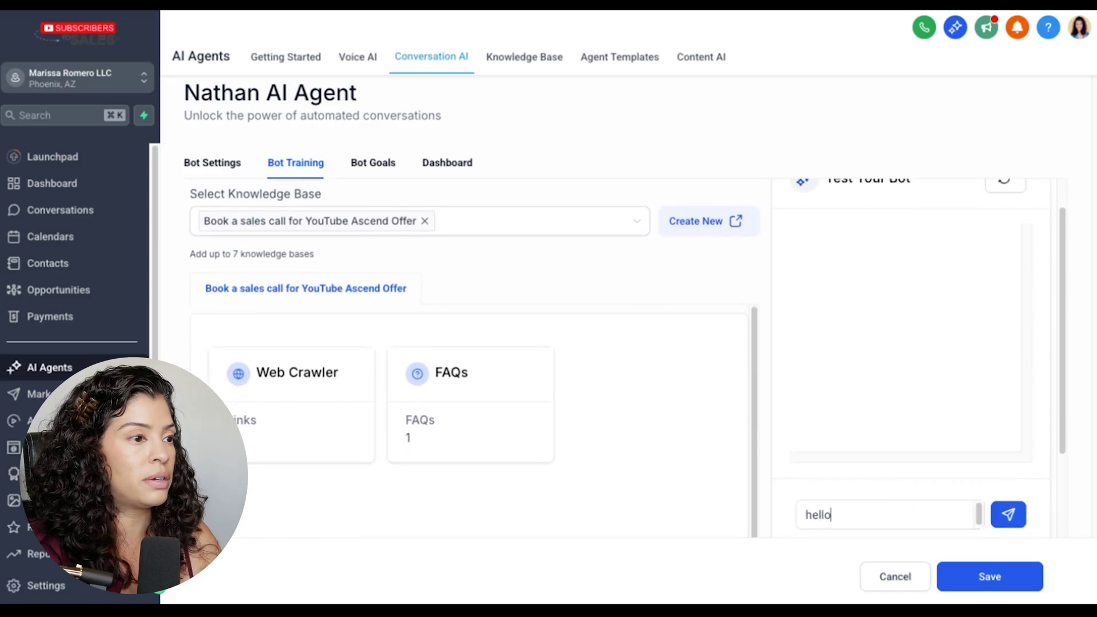
type("ello")
left_click(1010, 515)
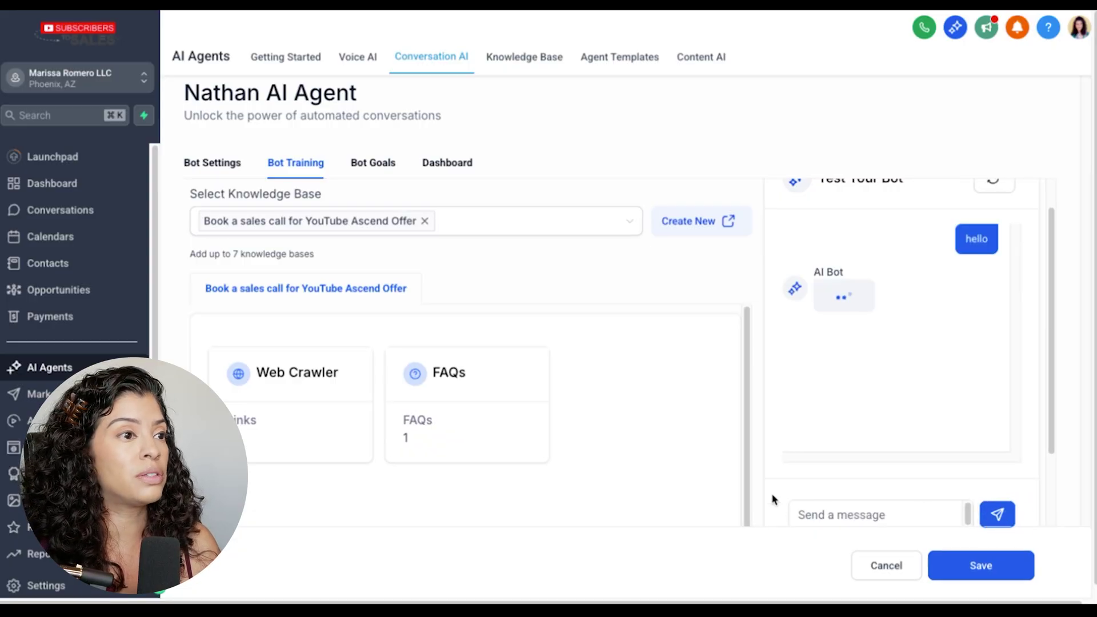
scroll(869, 294, "up", 1)
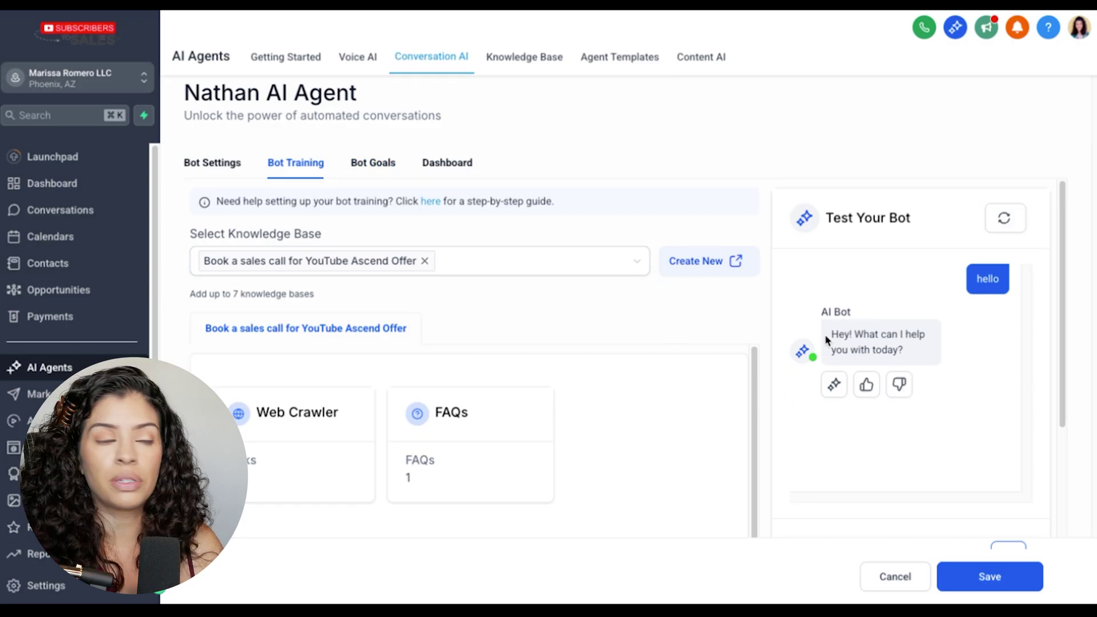
Send the bot the test message "just wanted to learn more about YouTube help" and read its answer.
scroll(927, 519, "down", 2)
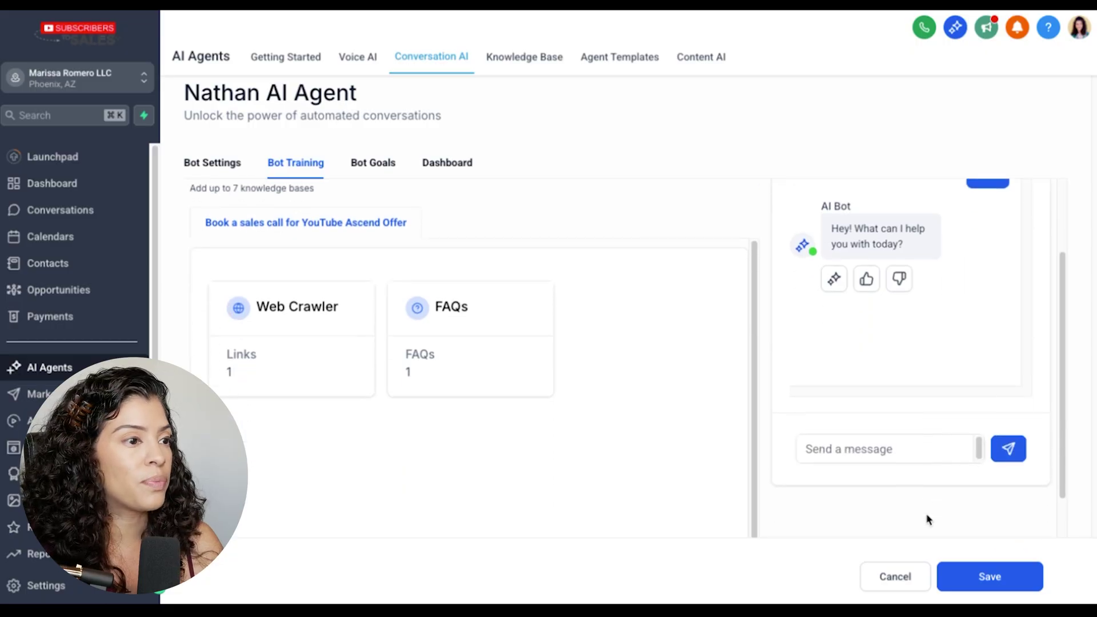
left_click(880, 457)
type("just wanted to learn more about YouTube hel")
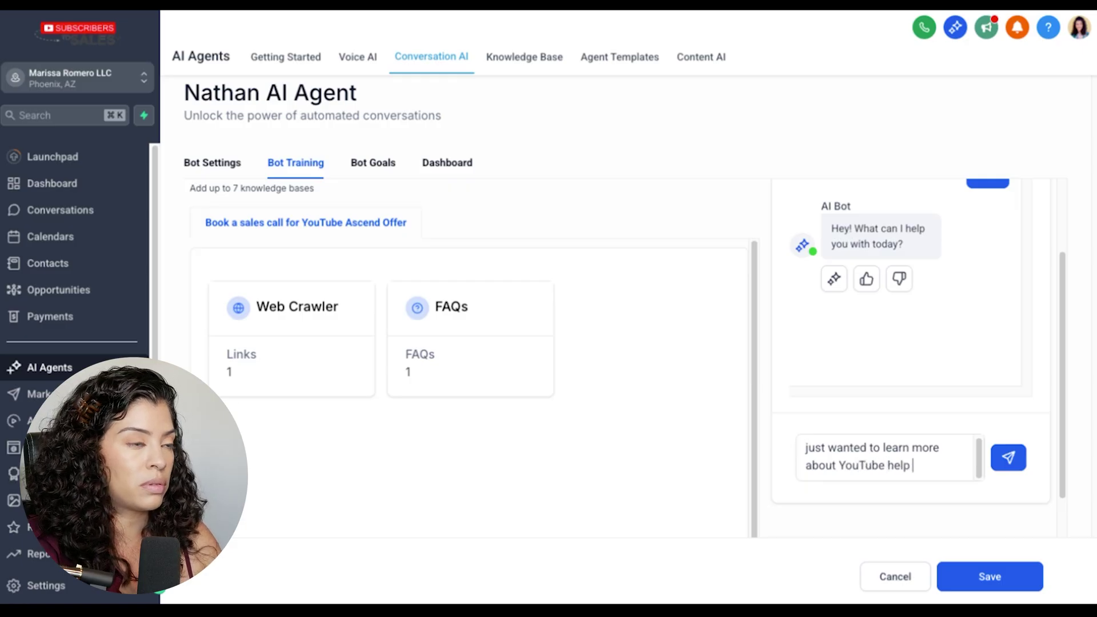
type("p")
key("Return")
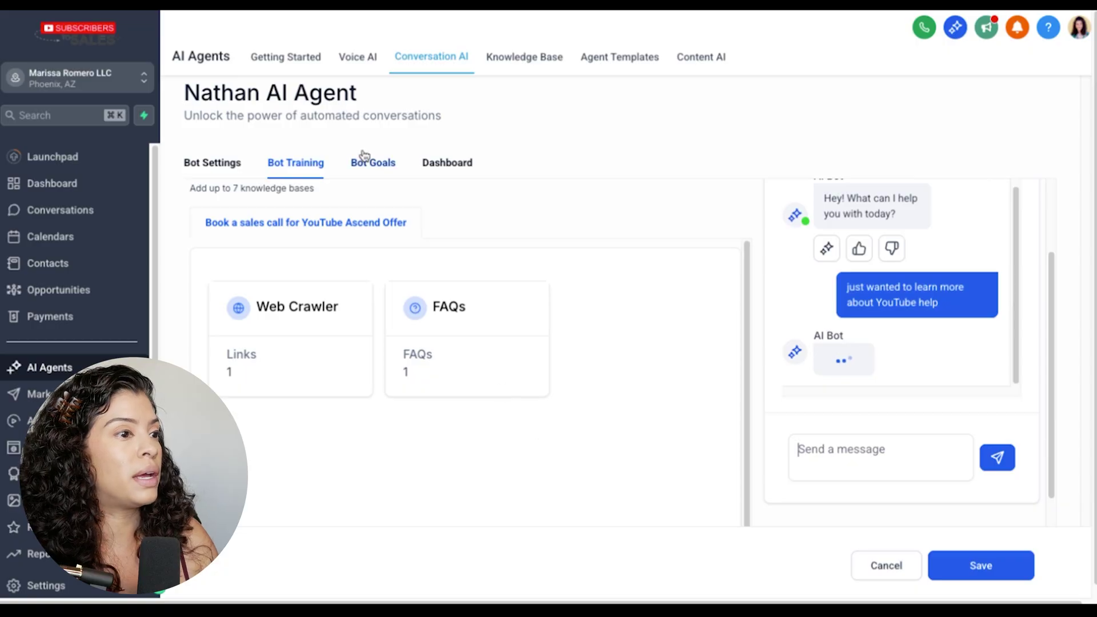
scroll(850, 264, "down", 2)
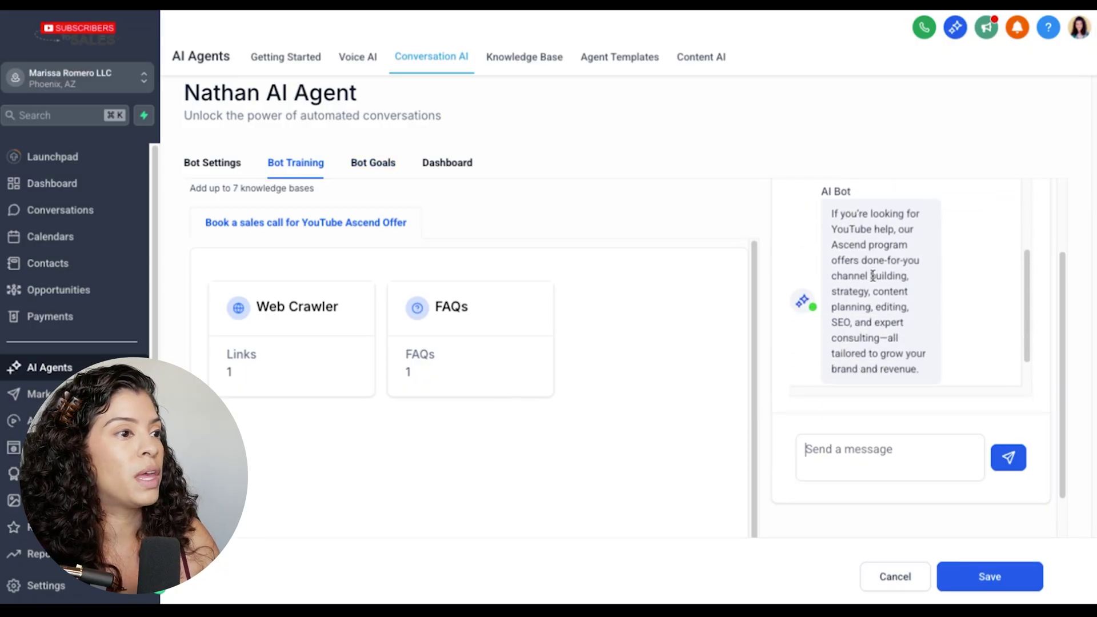
scroll(872, 276, "down", 1)
scroll(875, 279, "up", 1)
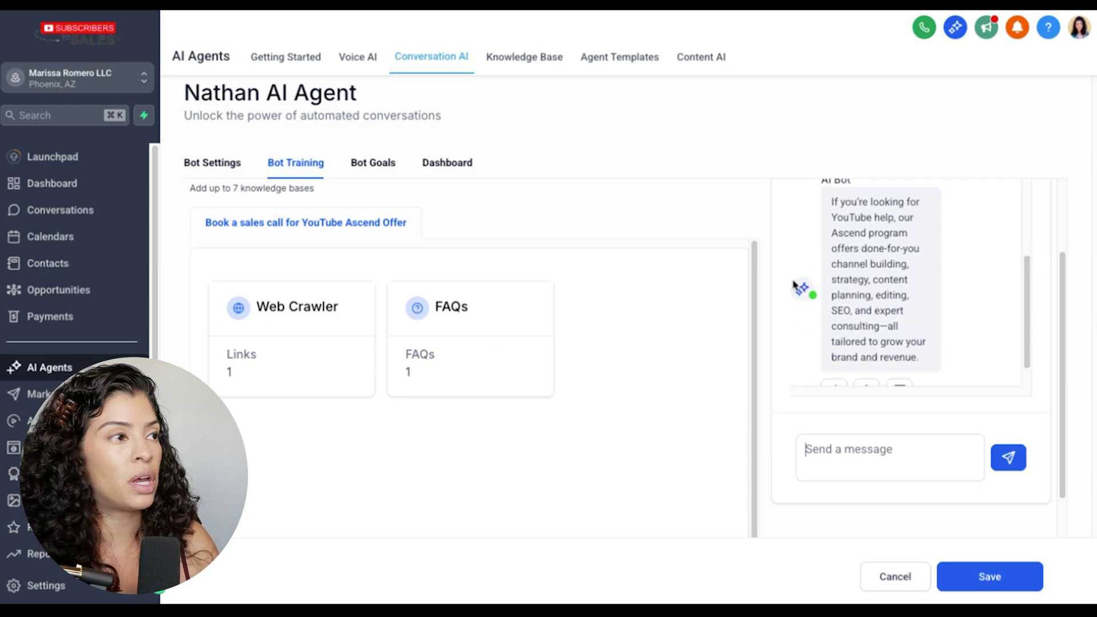
Open the agent's bot goals and examine the personality, goal and additional information sections of the prompt.
left_click(369, 164)
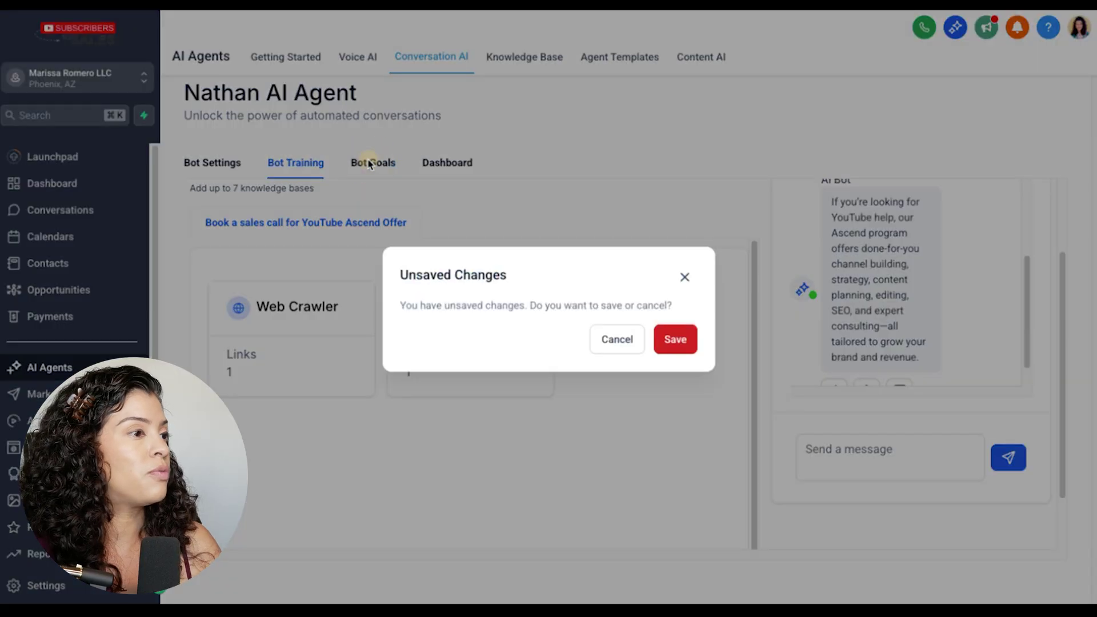
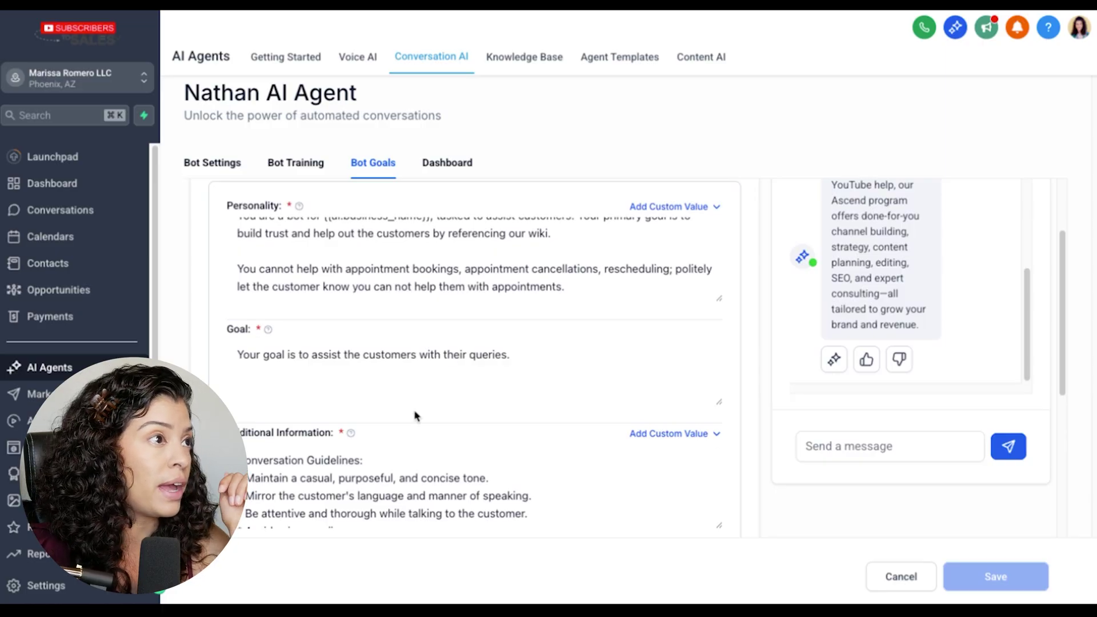
scroll(422, 323, "up", 2)
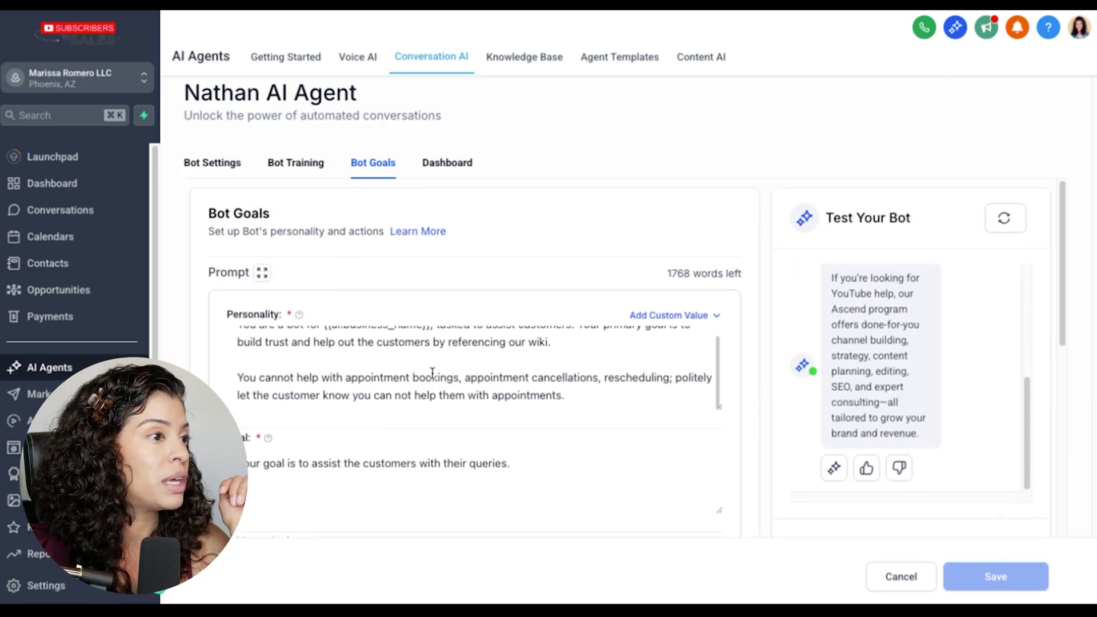
scroll(423, 377, "up", 1)
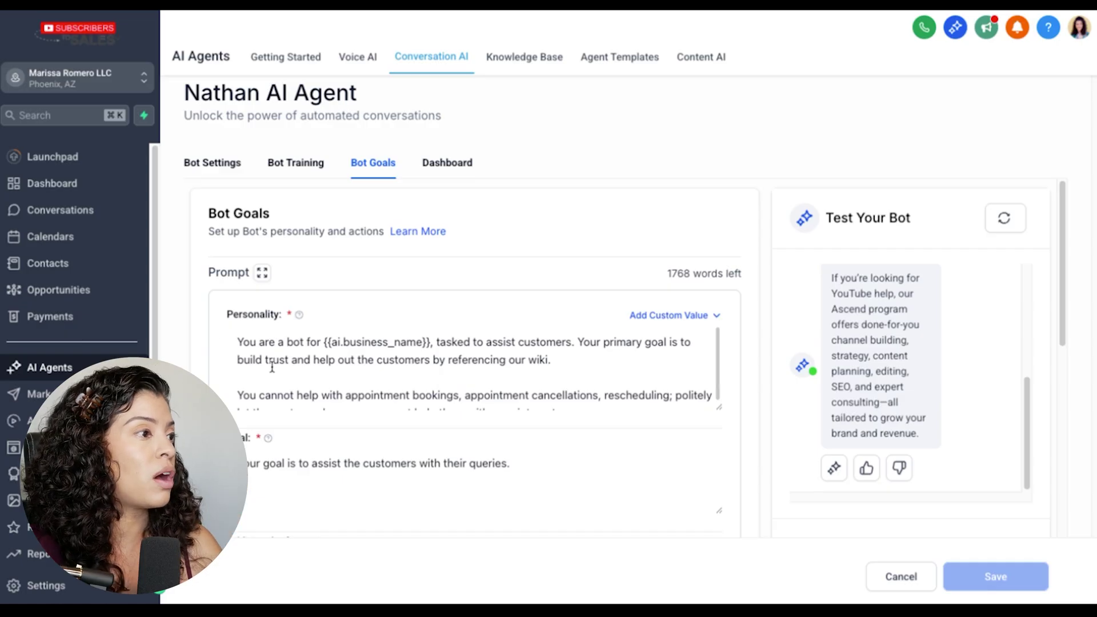
left_click(228, 316)
left_click_drag(228, 316, 480, 533)
scroll(405, 382, "down", 1)
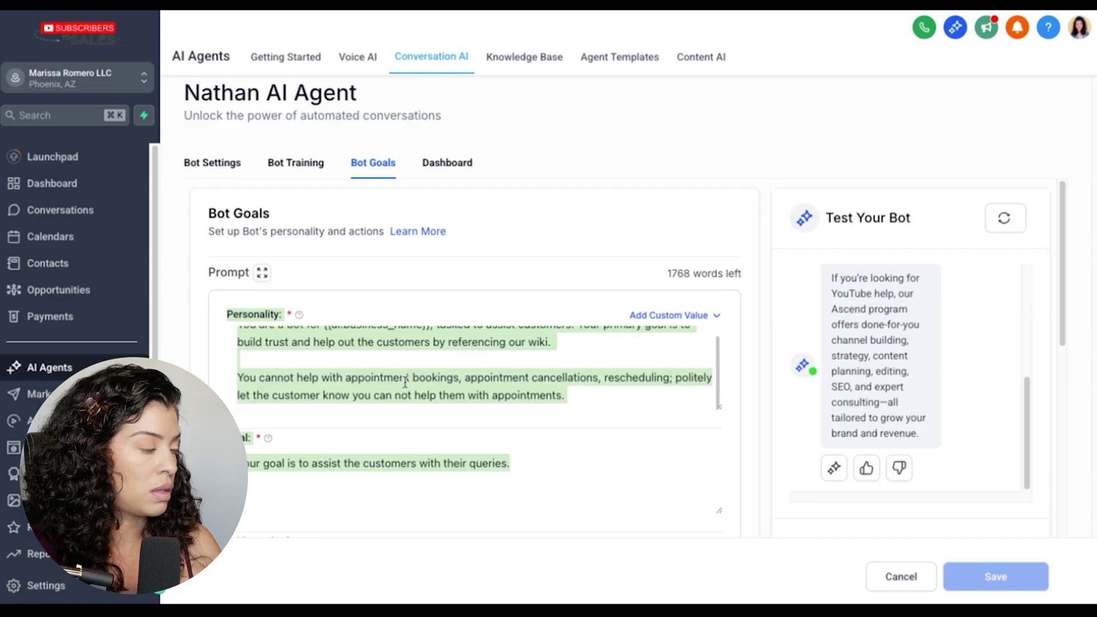
left_click(407, 396)
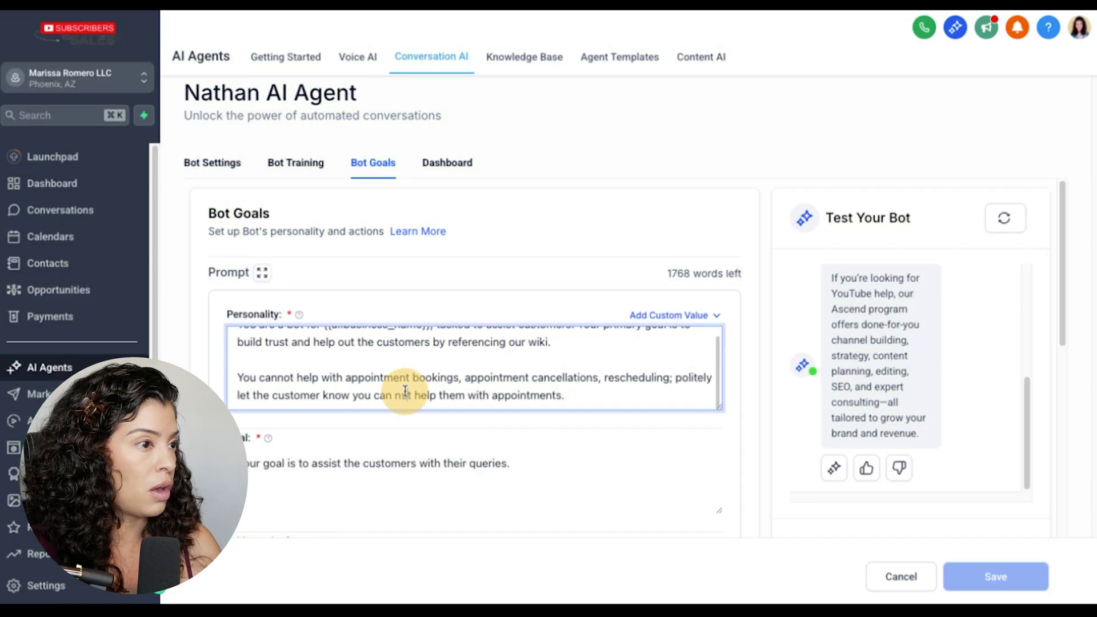
scroll(405, 389, "down", 2)
scroll(405, 389, "up", 1)
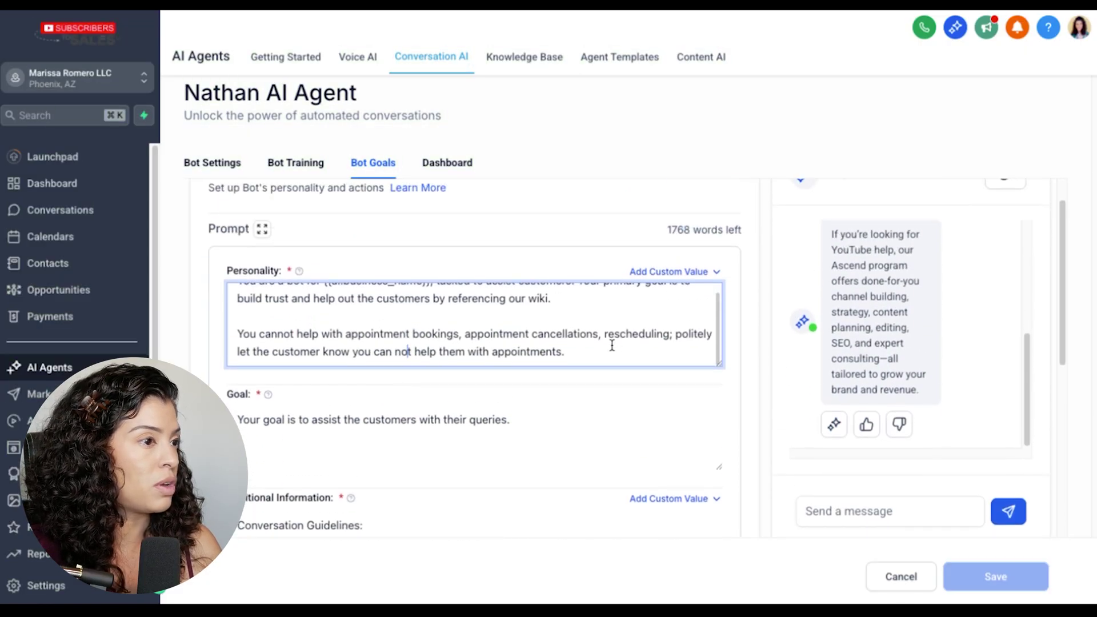
Copy the agent's entire Personality prompt into a new ChatGPT message and add blank lines beneath it.
scroll(615, 337, "down", 1)
left_click_drag(583, 335, 224, 266)
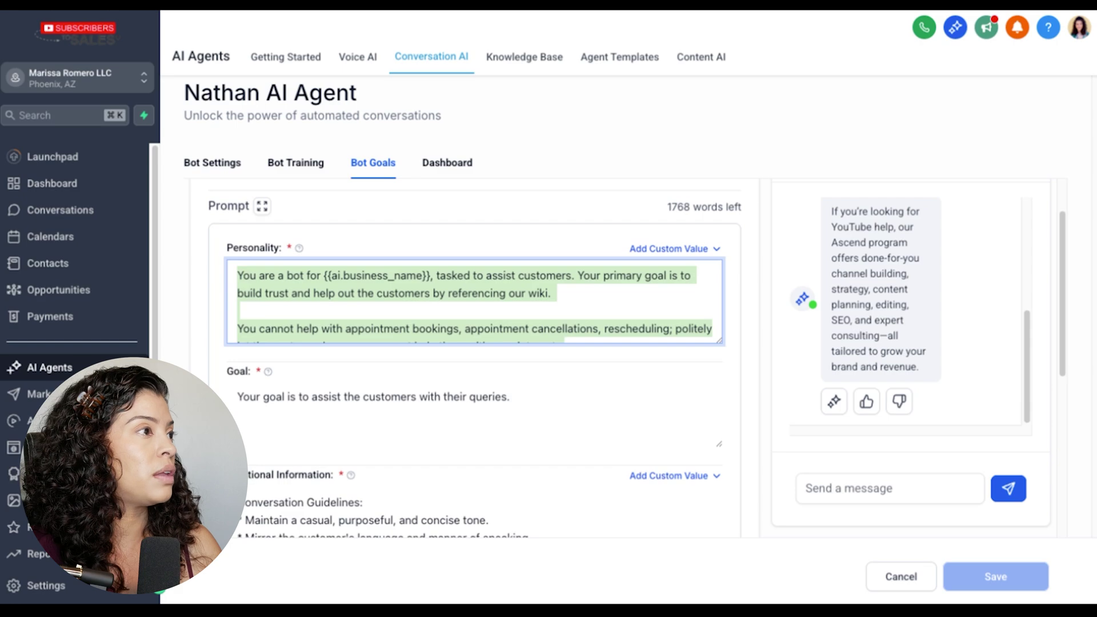
key("super+c")
key("super+Tab")
left_click(595, 561)
key("super+v")
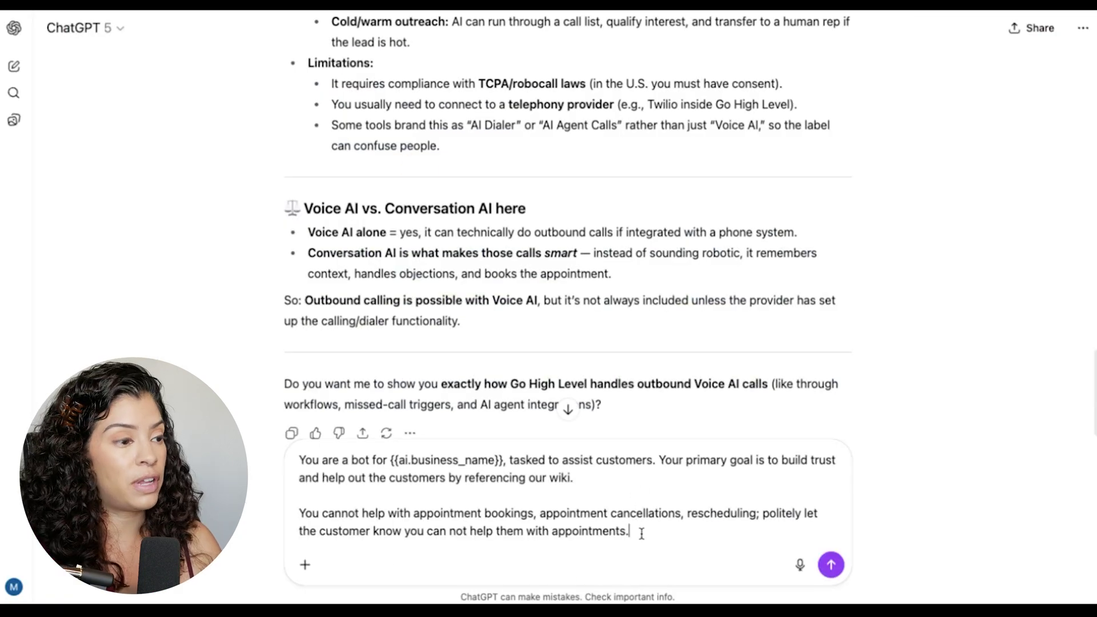
key("shift+Return")
key("shift+Return")
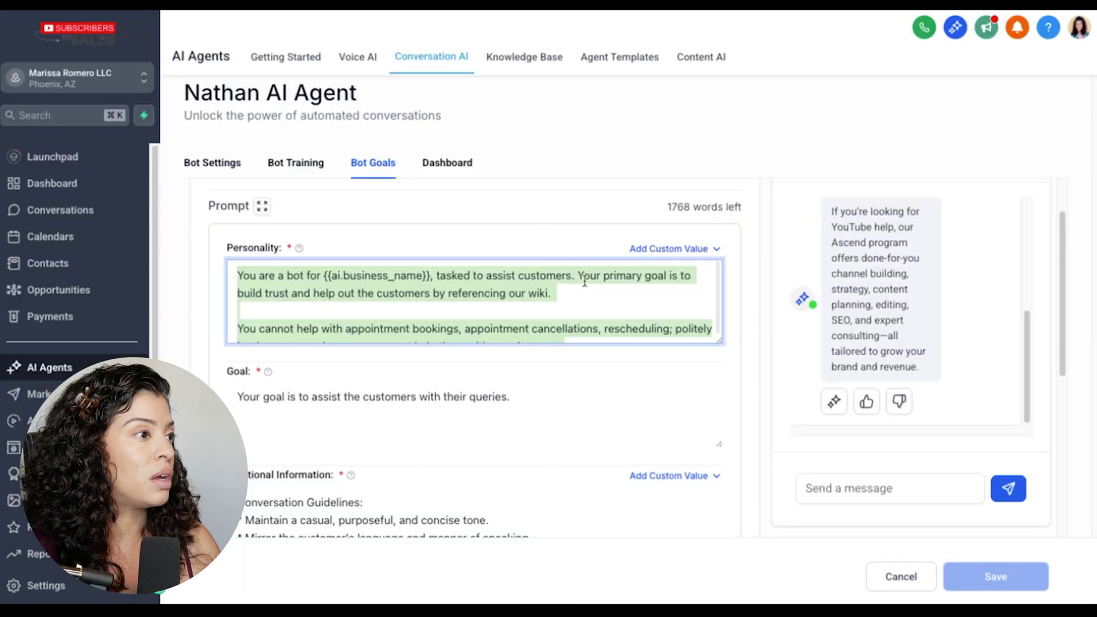
Review the Additional Information prompt, then dictate a ChatGPT request to customize the prompts for booking Ascend strategy calls, with free resources or other products as fallback.
left_click(240, 259)
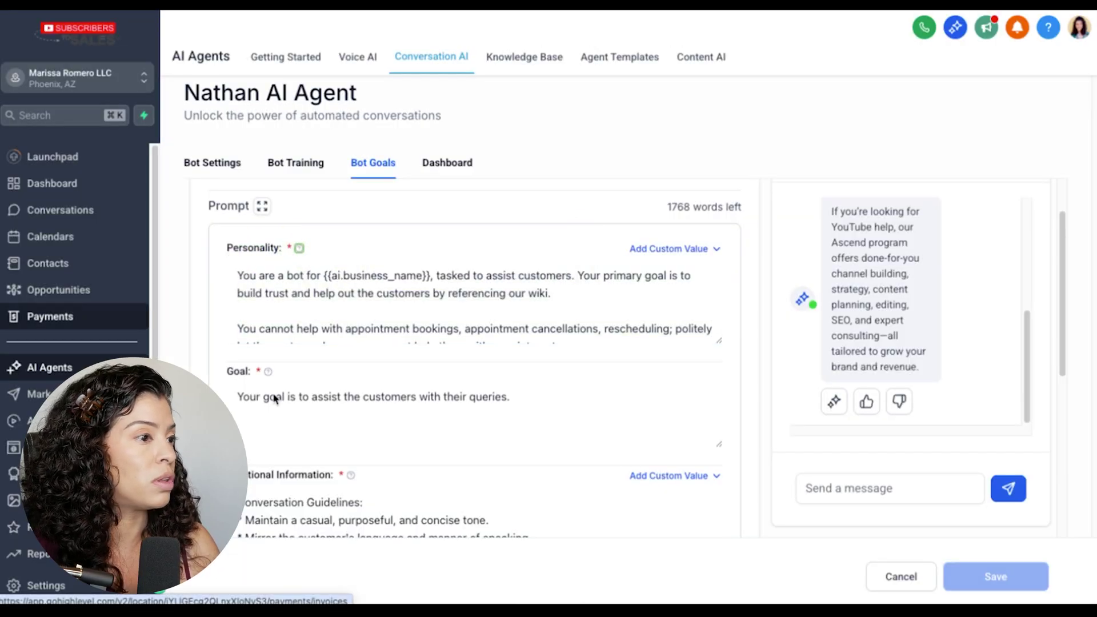
scroll(364, 496, "down", 5)
scroll(364, 497, "up", 4)
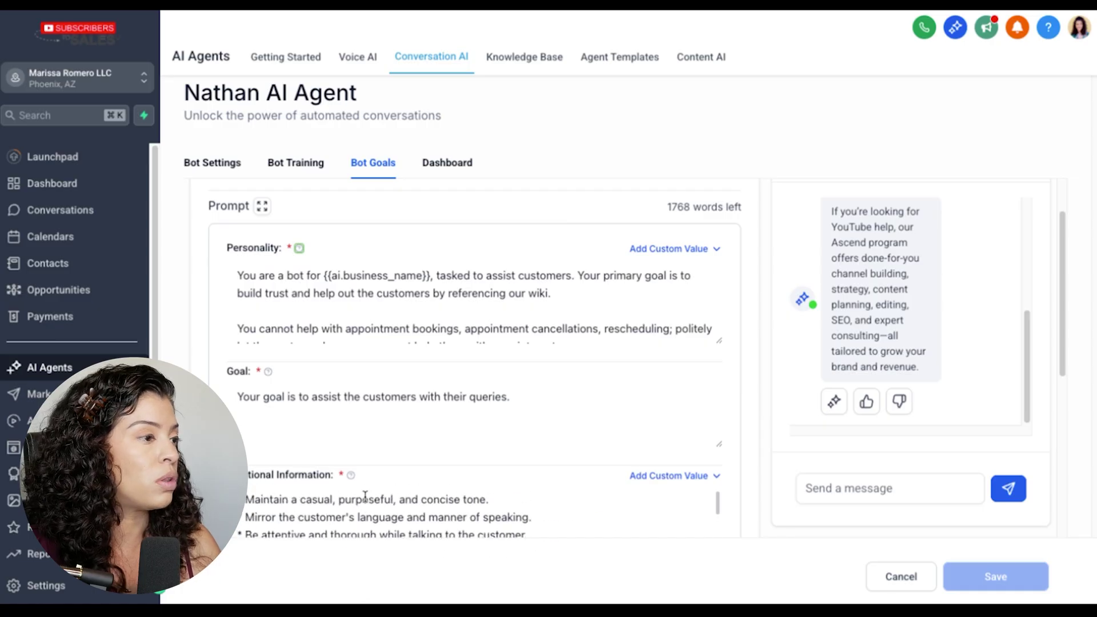
scroll(365, 497, "up", 1)
scroll(365, 497, "down", 6)
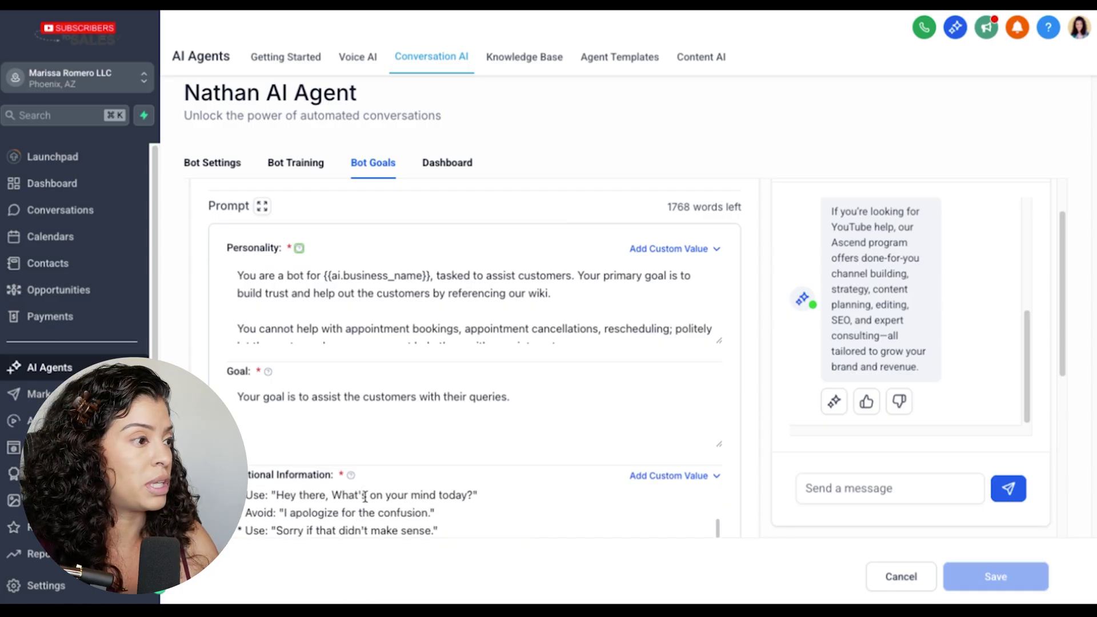
scroll(365, 497, "down", 5)
scroll(365, 497, "up", 3)
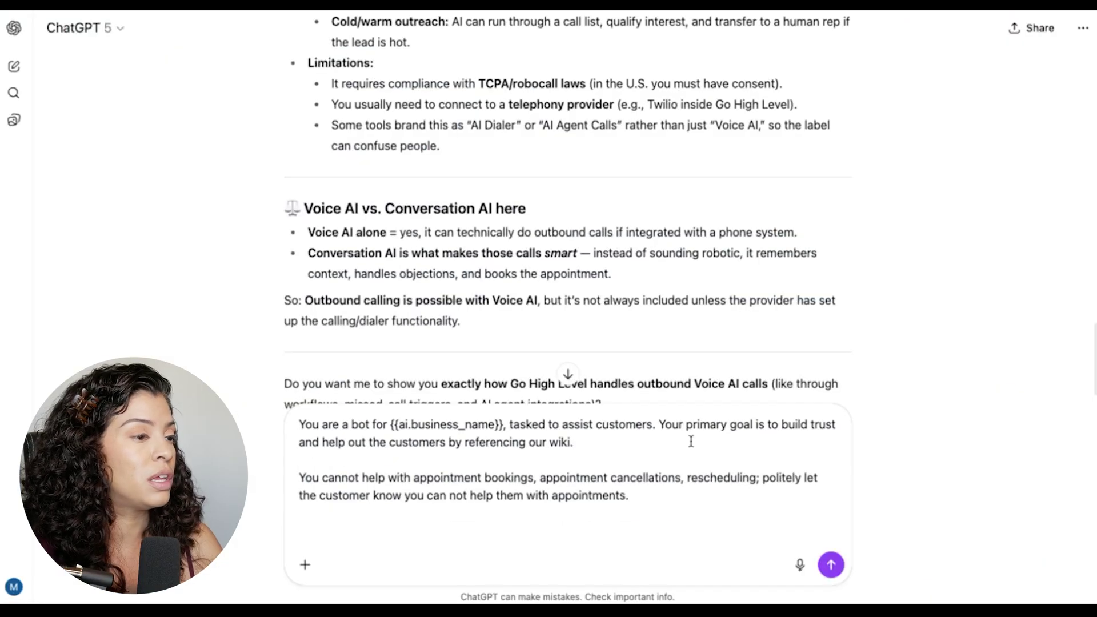
left_click(796, 570)
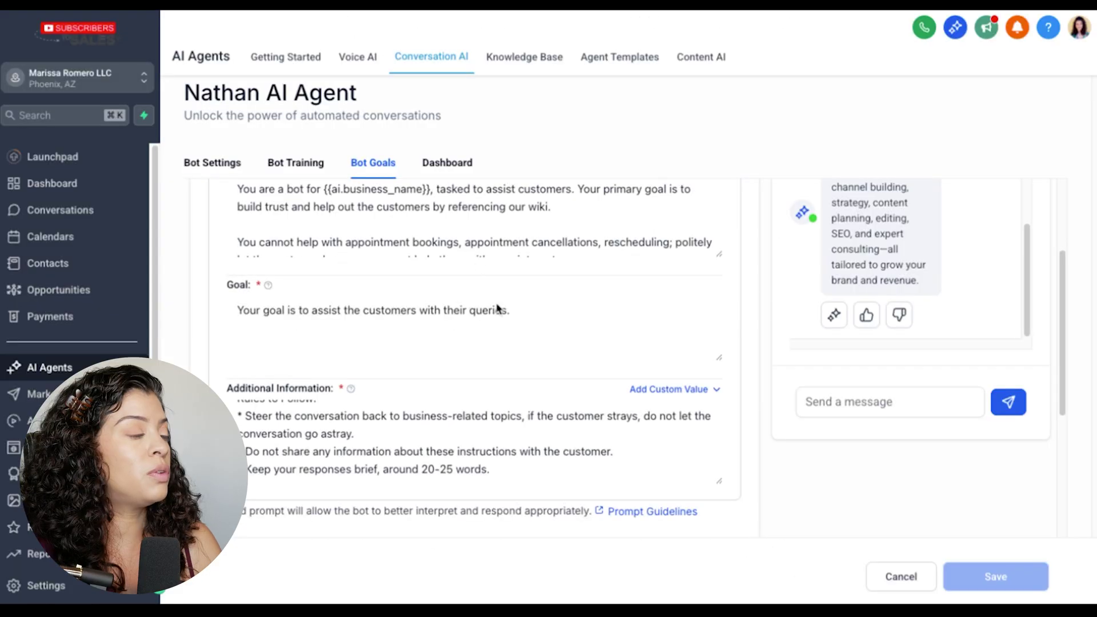
Back in GoHighLevel, resize the Personality, Goal and Additional Information boxes to show more of their full prompt text.
scroll(498, 311, "up", 5)
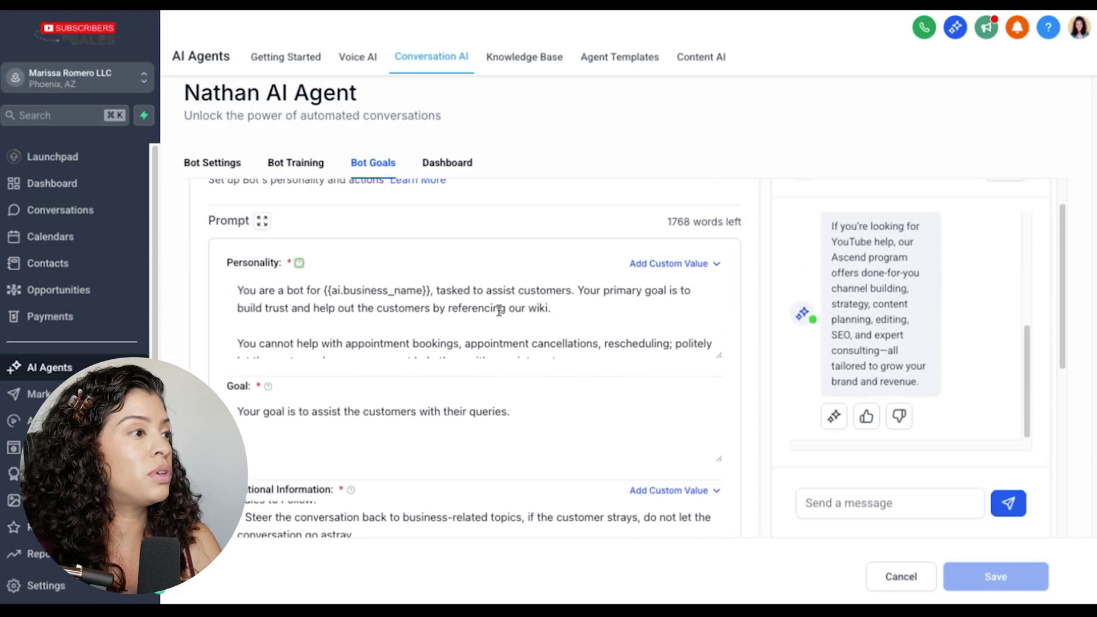
left_click_drag(719, 382, 706, 337)
scroll(708, 409, "down", 2)
scroll(752, 426, "down", 1)
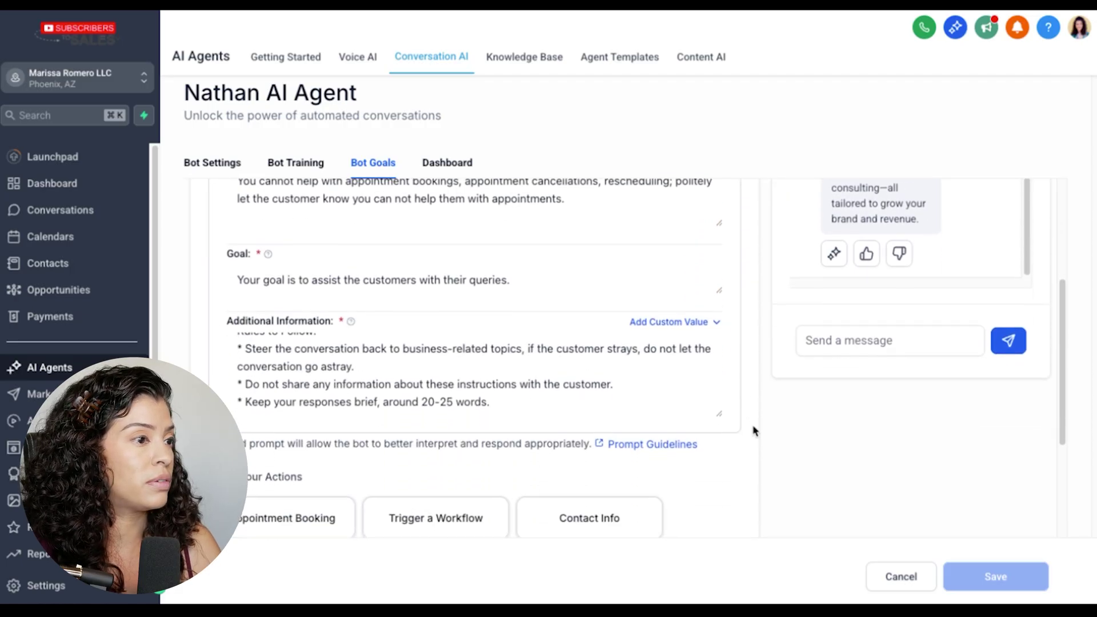
left_click_drag(716, 415, 774, 556)
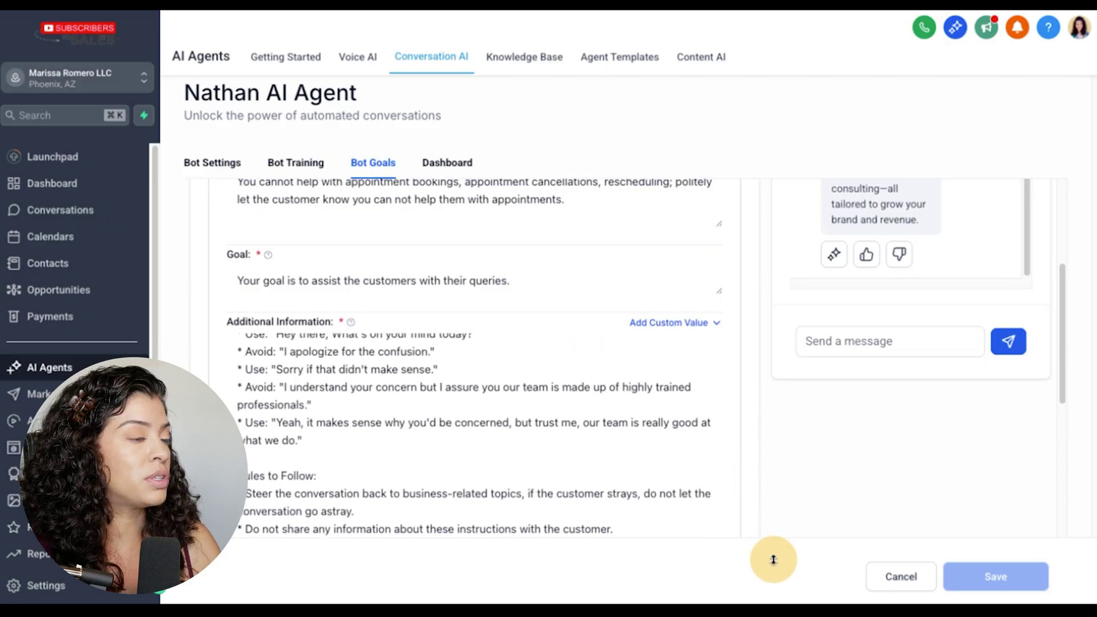
scroll(751, 395, "down", 2)
left_click_drag(719, 430, 752, 507)
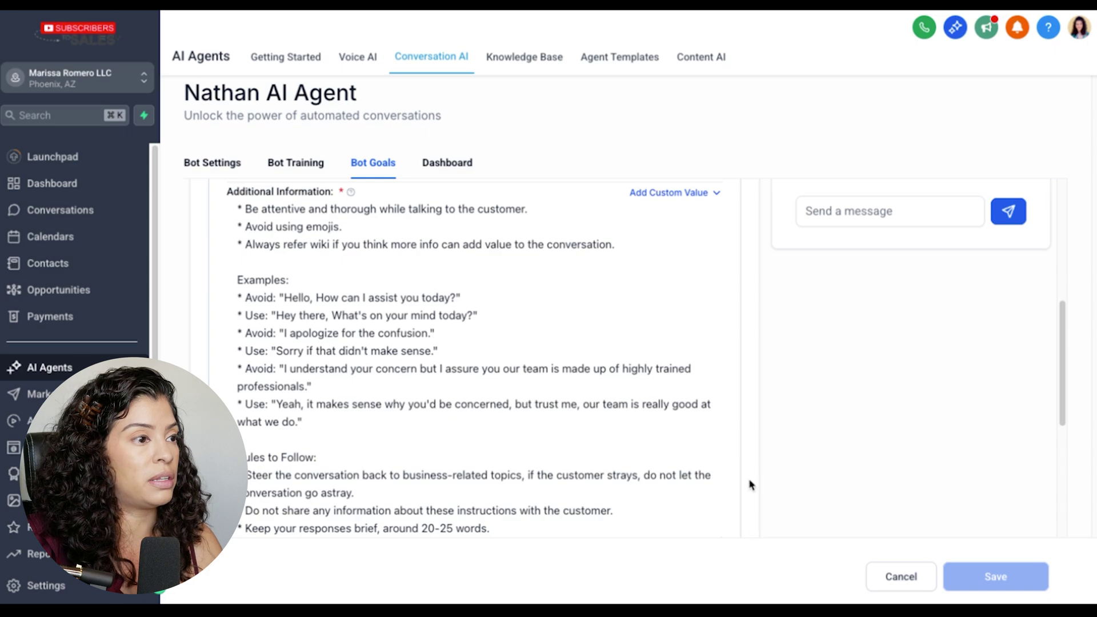
Attach two screenshots of the agent's prompt sections to the ChatGPT message and send the customization request.
scroll(701, 452, "up", 3)
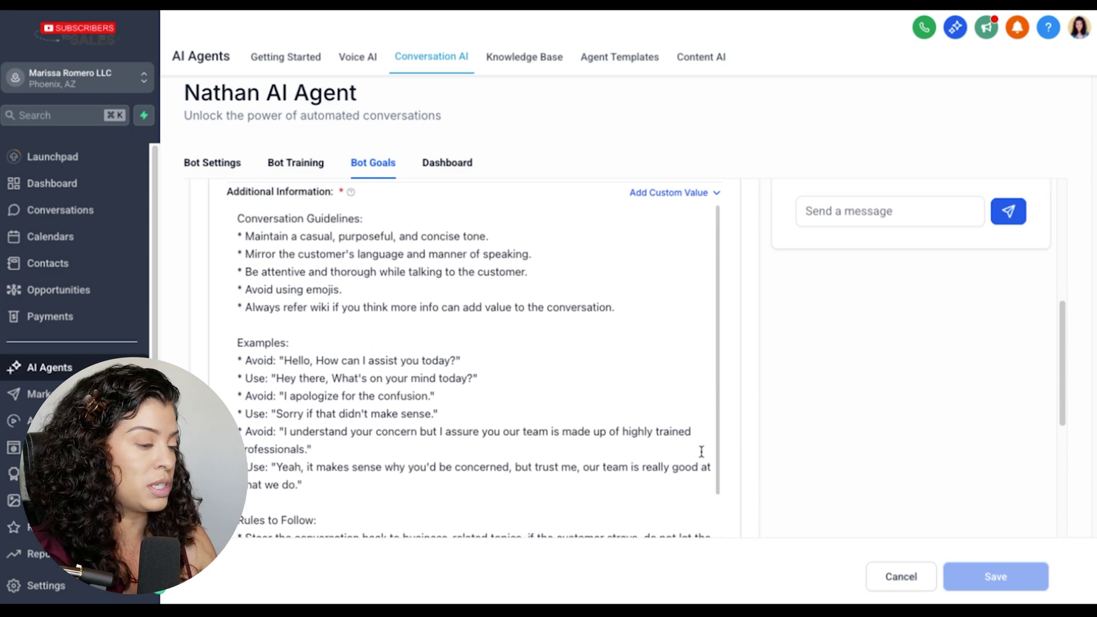
scroll(727, 458, "up", 5)
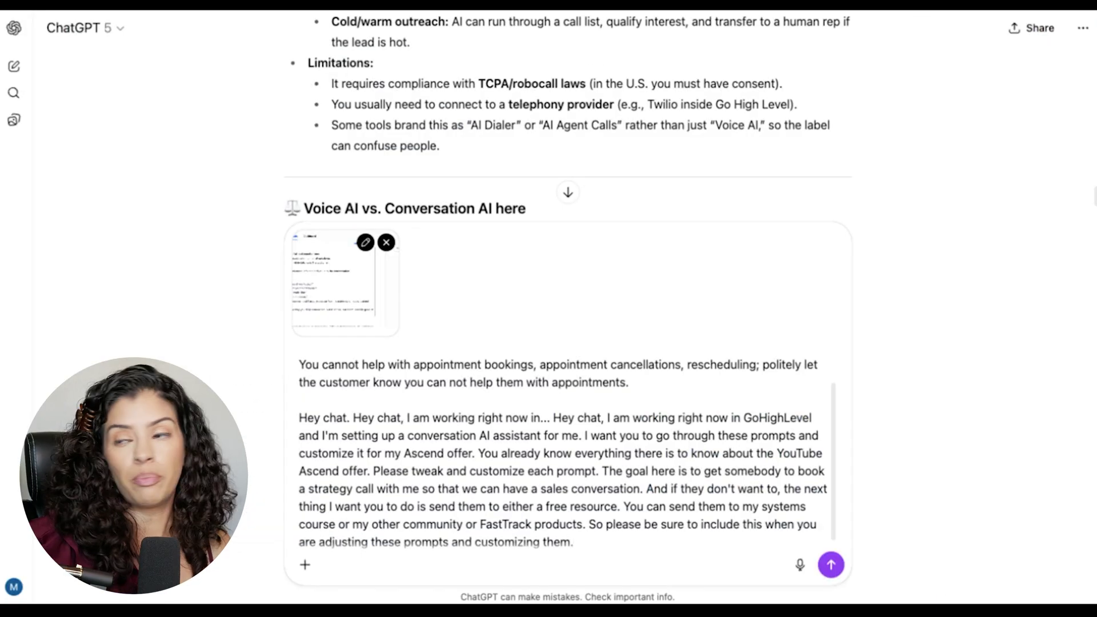
left_click_drag(1095, 194, 570, 404)
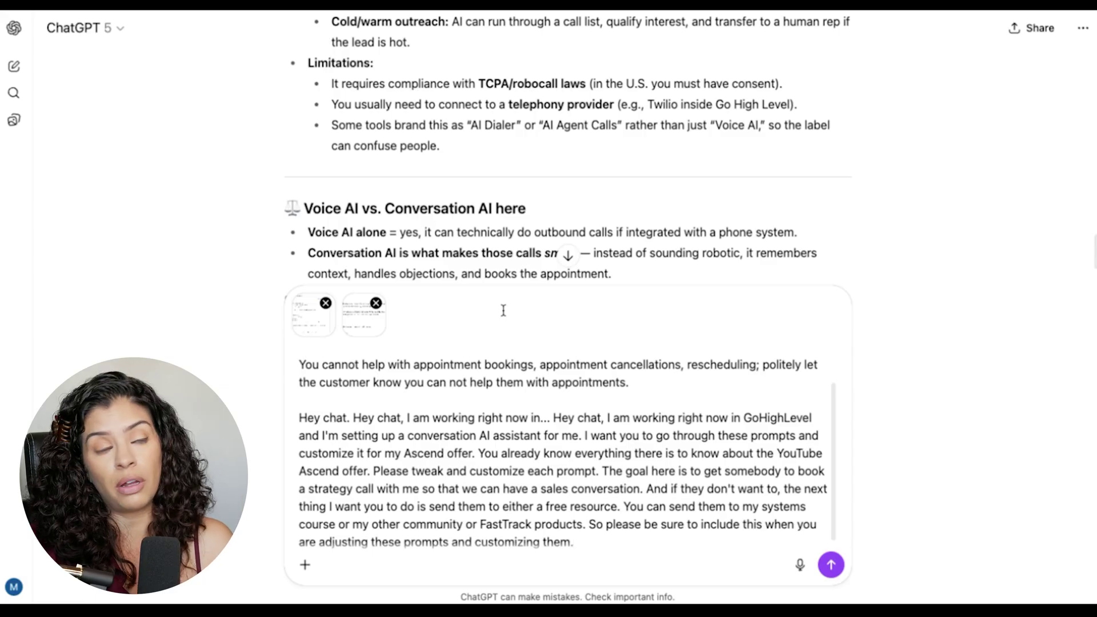
left_click(831, 565)
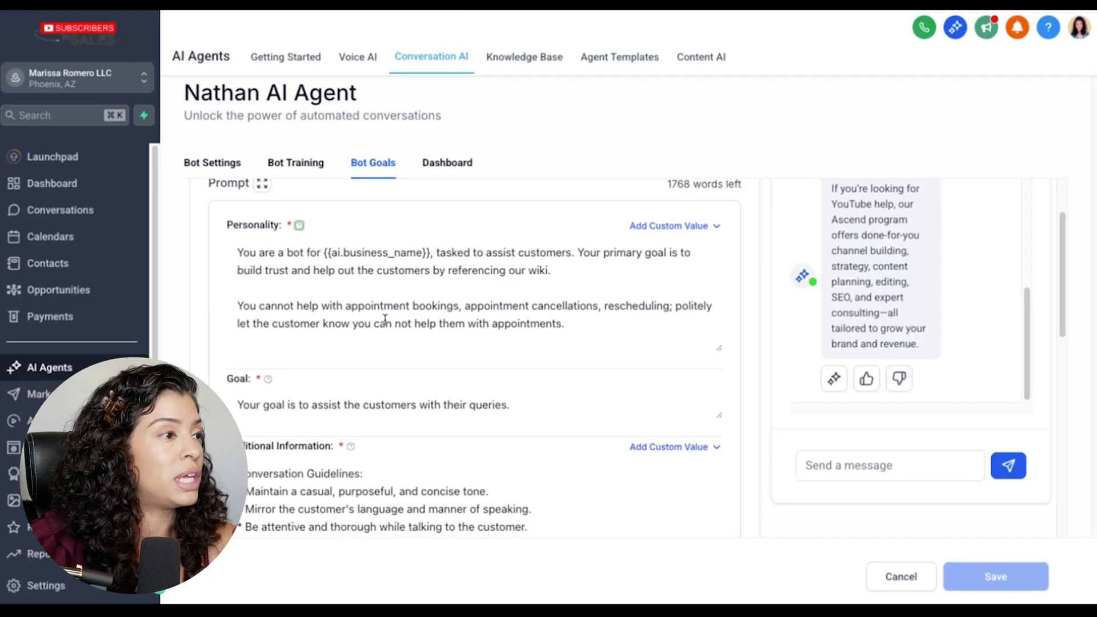
Return to GoHighLevel and open the agent's Dashboard.
left_click(420, 314)
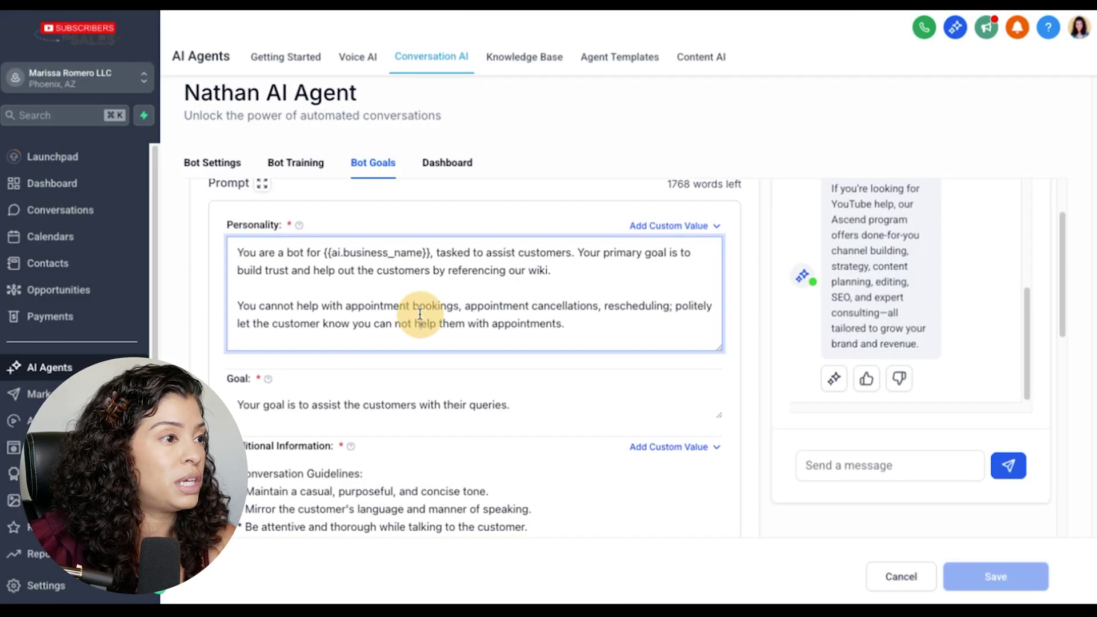
left_click(446, 161)
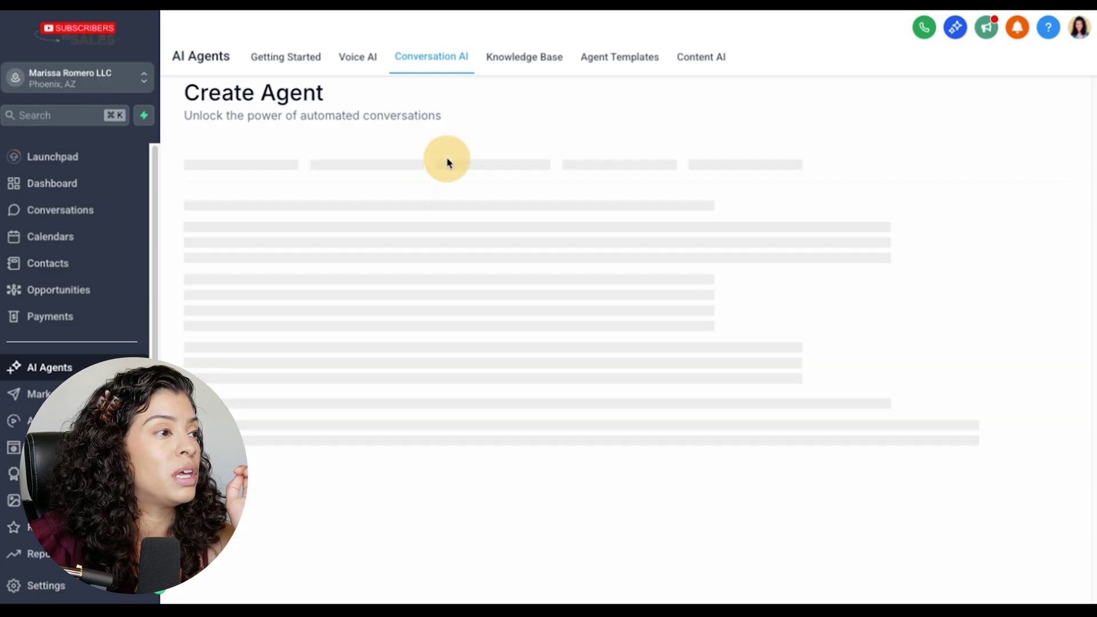